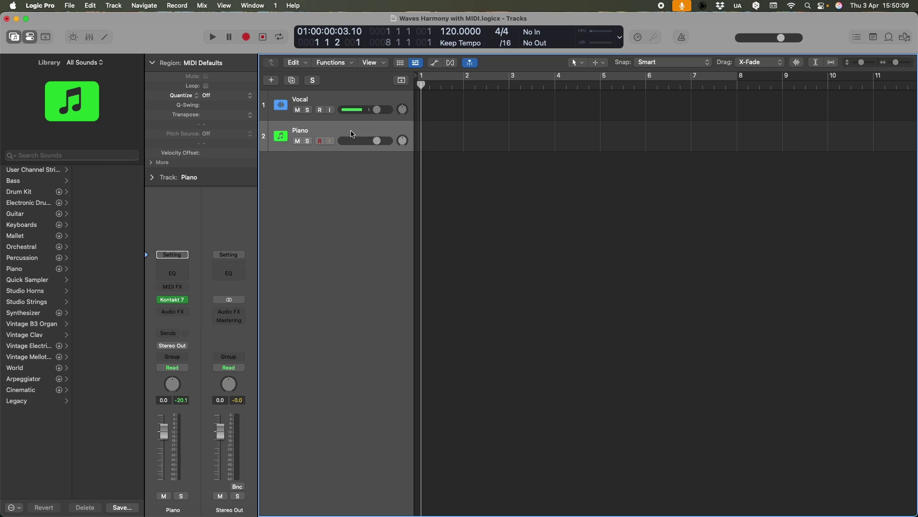
# Step: Check the Piano track, then reselect the Vocal track with record enable on
pyautogui.click(341, 100)
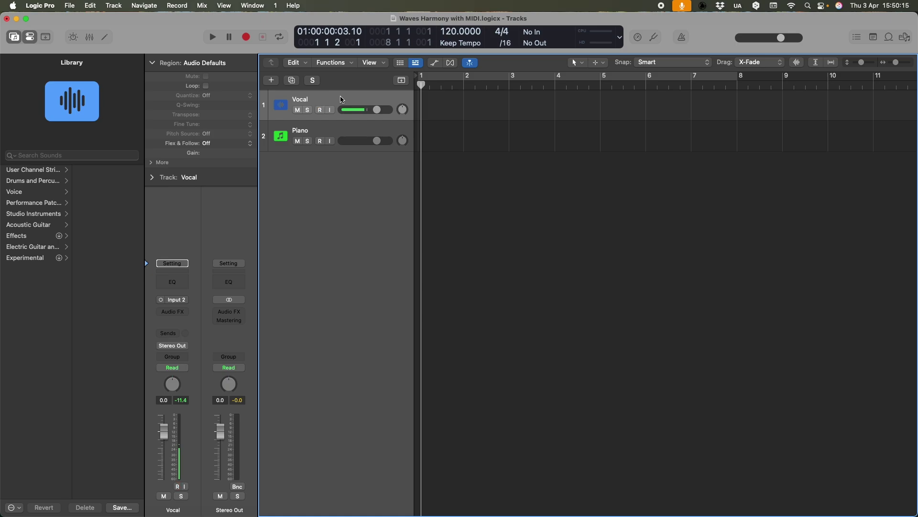
pyautogui.click(340, 128)
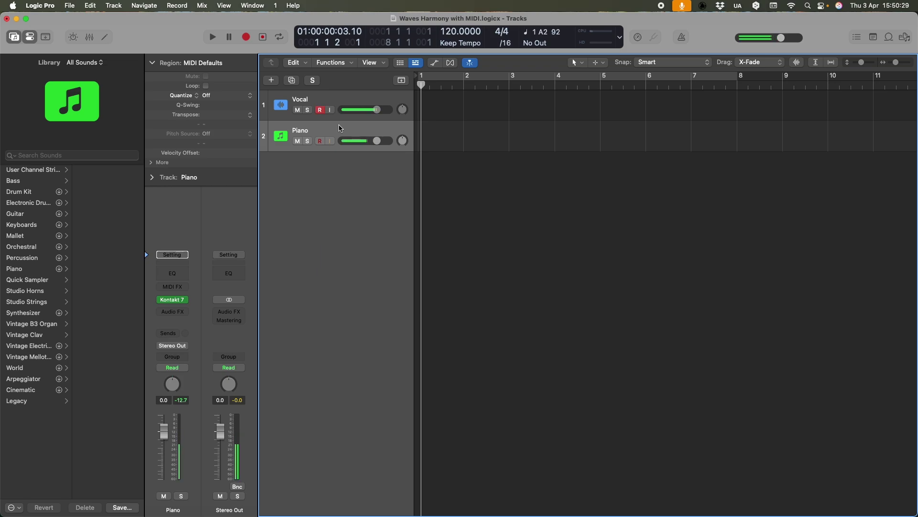
pyautogui.click(341, 100)
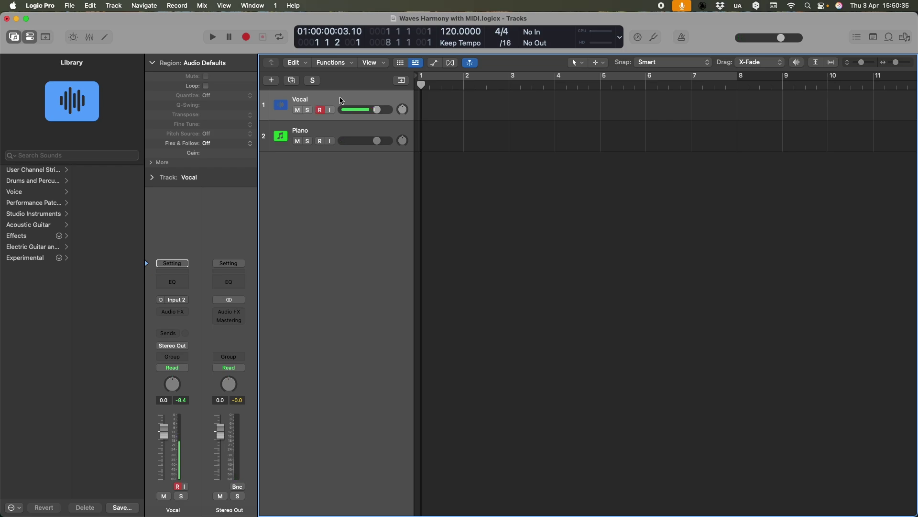
# Step: Record a vocal take on the Vocal track and normalize the whole take in the Audio File editor
pyautogui.press('r')
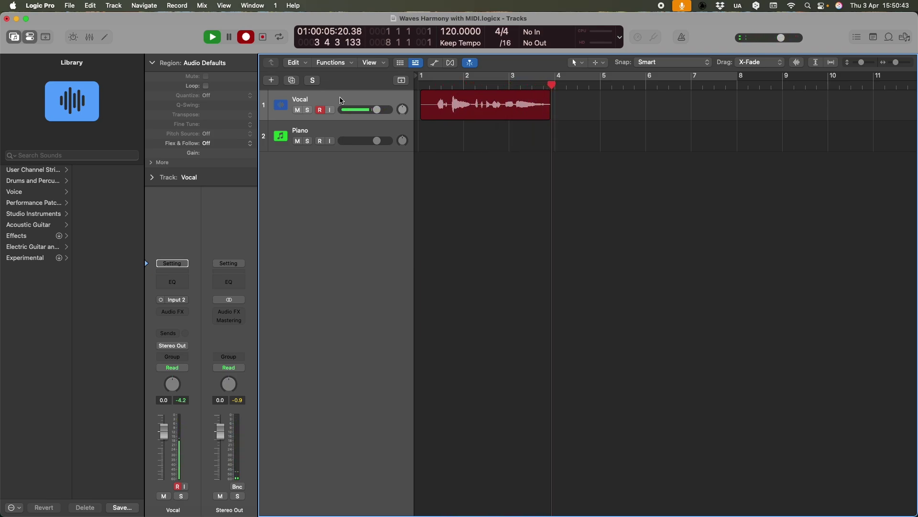
pyautogui.press('space')
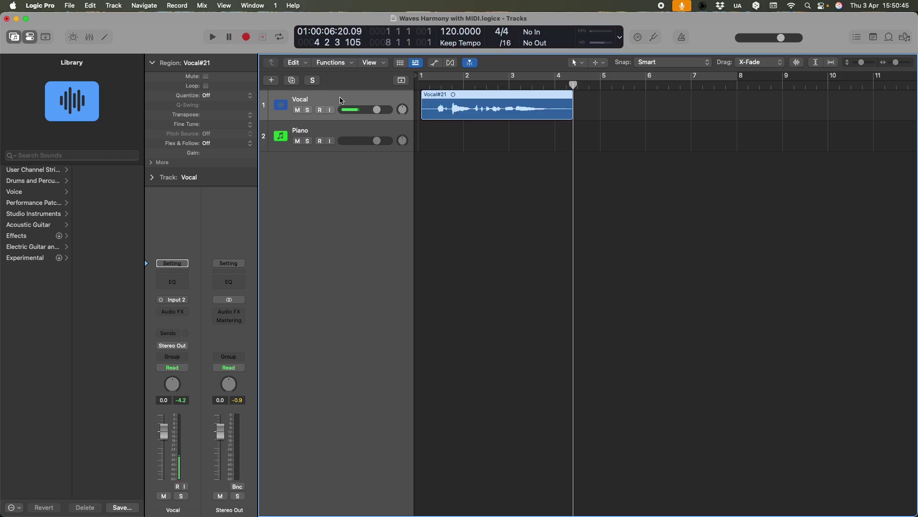
pyautogui.press('e')
pyautogui.click(601, 369)
pyautogui.press('super+a')
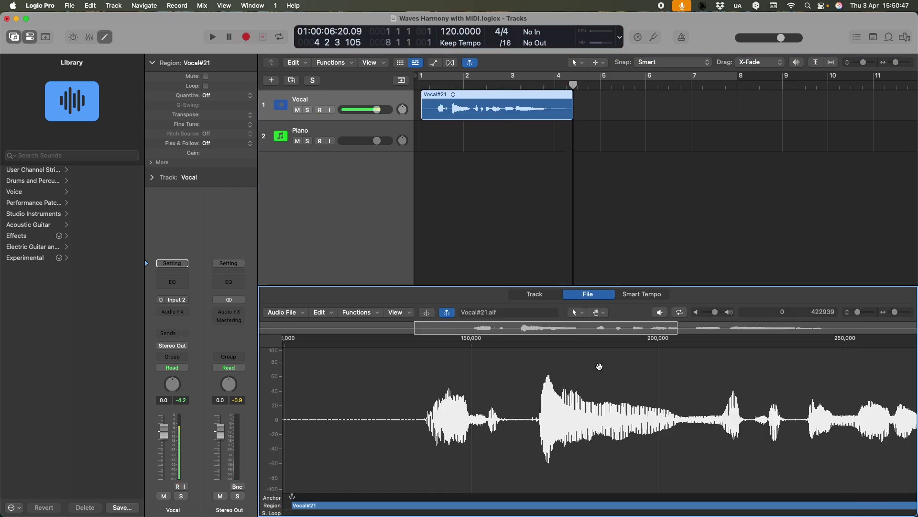
pyautogui.hotkey('ctrl', 'n')
pyautogui.press('Return')
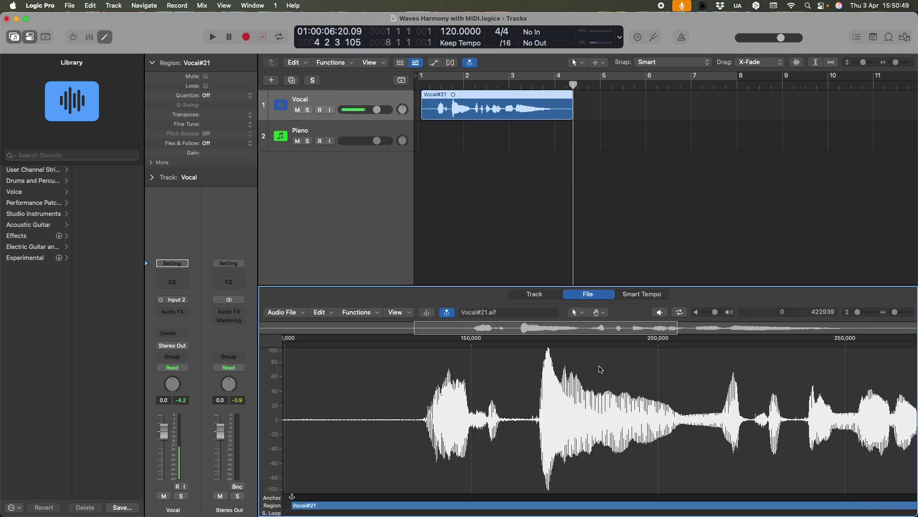
pyautogui.press('e')
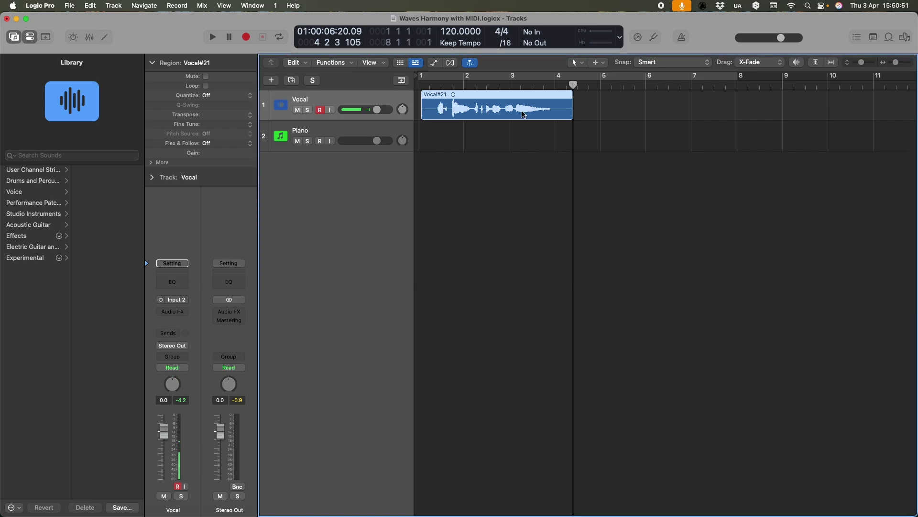
# Step: Turn on cycle with the range ending near bar 4 and play the looped take
pyautogui.press('c')
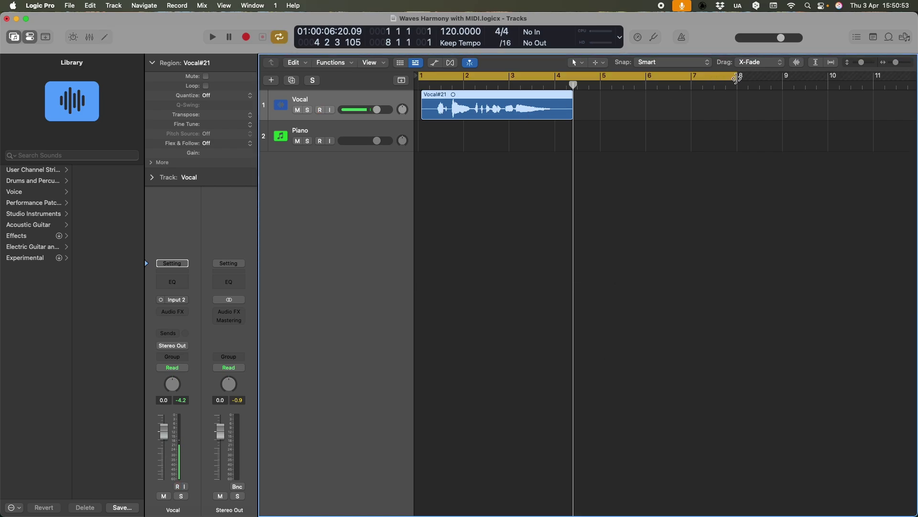
pyautogui.moveTo(736, 77); pyautogui.dragTo(573, 117)
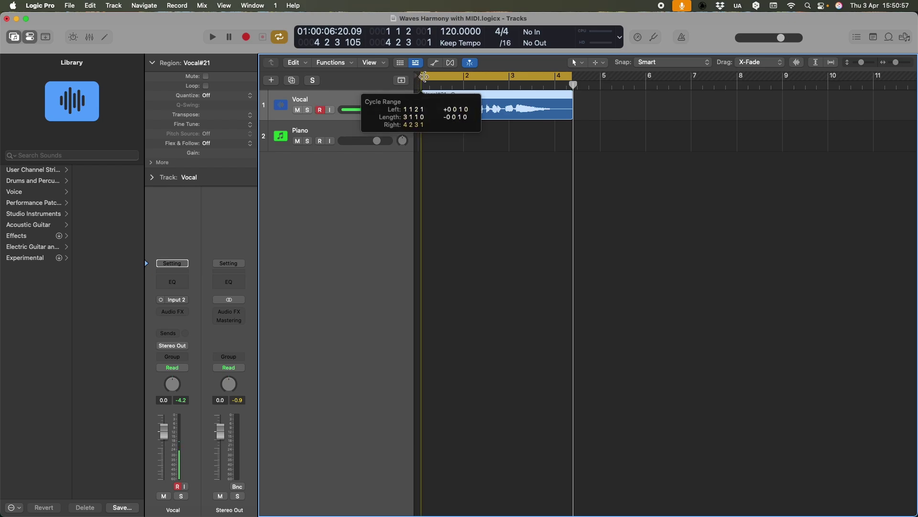
pyautogui.press('space')
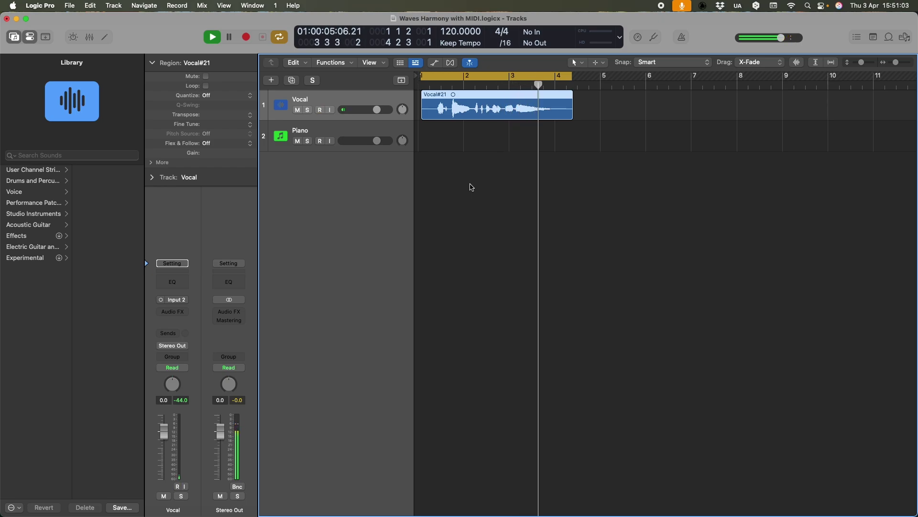
pyautogui.press('space')
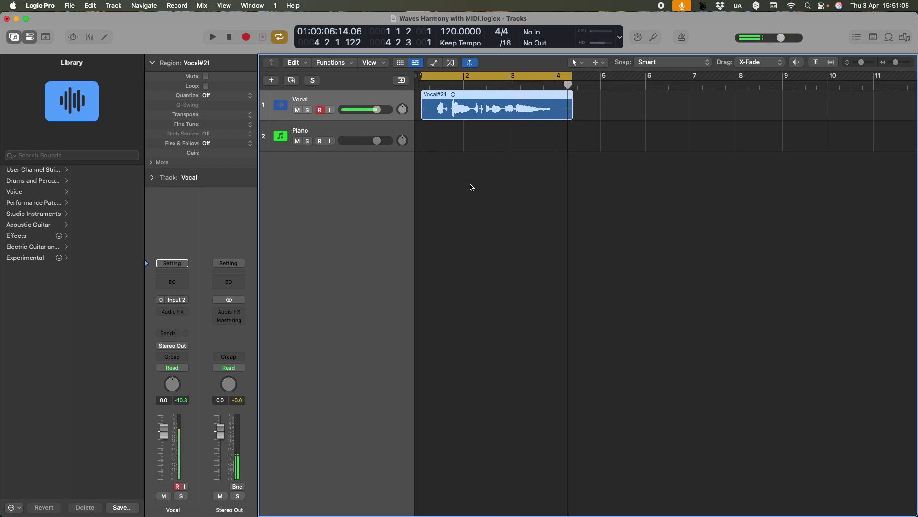
# Step: Insert Waves Harmony (m->s) in the Vocal channel's Audio FX slot
pyautogui.click(183, 312)
pyautogui.moveTo(191, 314)
pyautogui.click(284, 319)
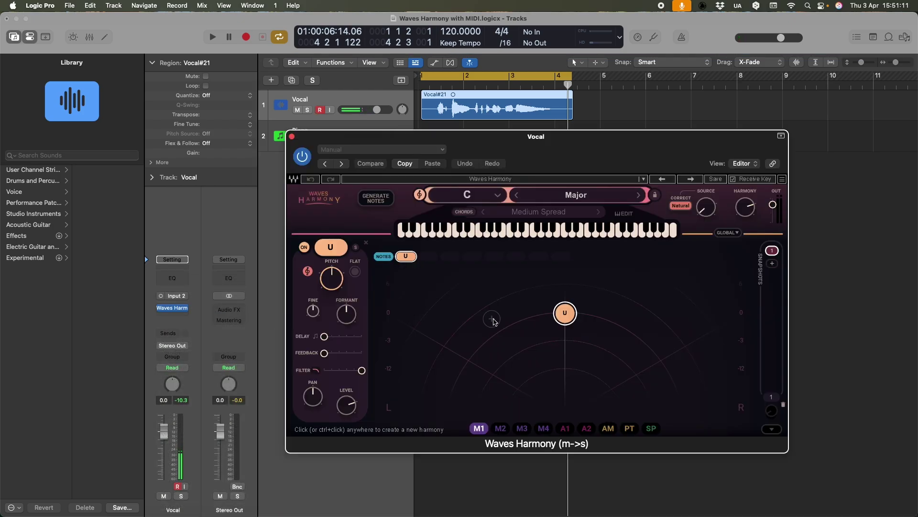
# Step: Add harmony voices at -5, +7 and -2 during playback, then browse the chord presets
pyautogui.press('space')
pyautogui.hotkey('alt', 'r')
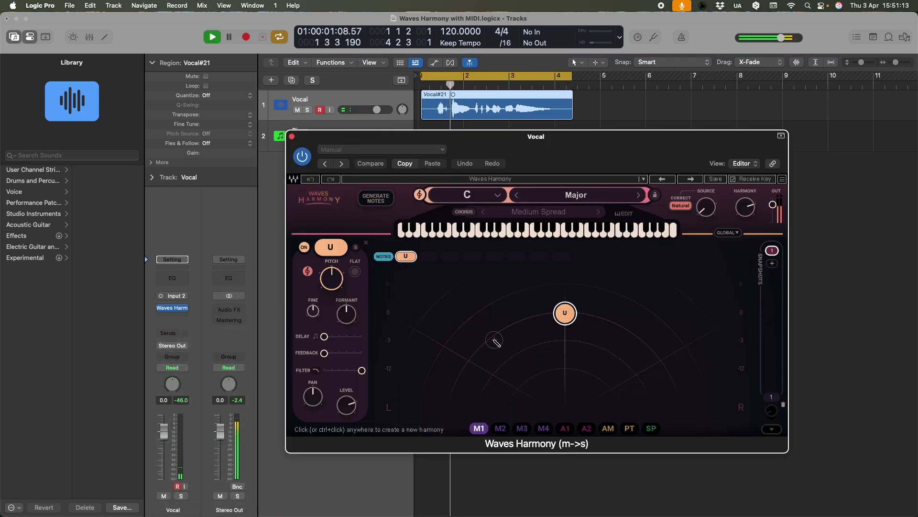
pyautogui.click(489, 339)
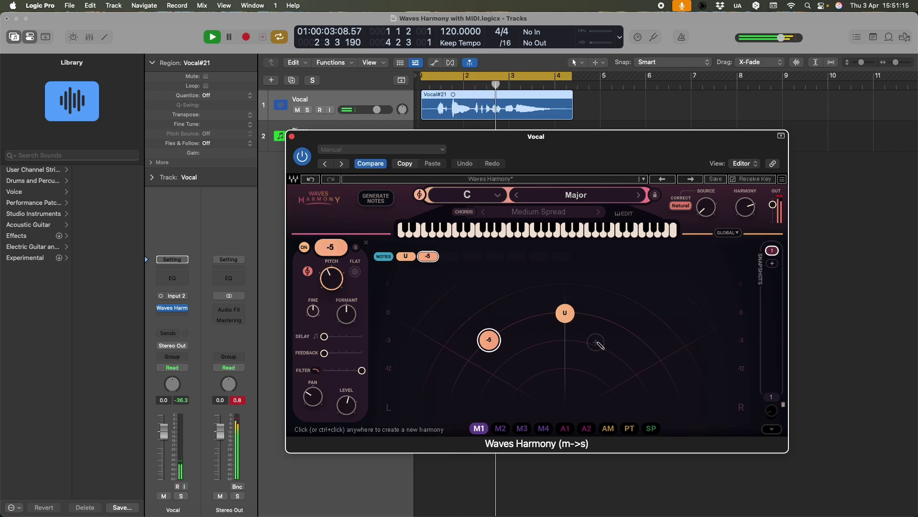
pyautogui.click(606, 341)
pyautogui.click(632, 304)
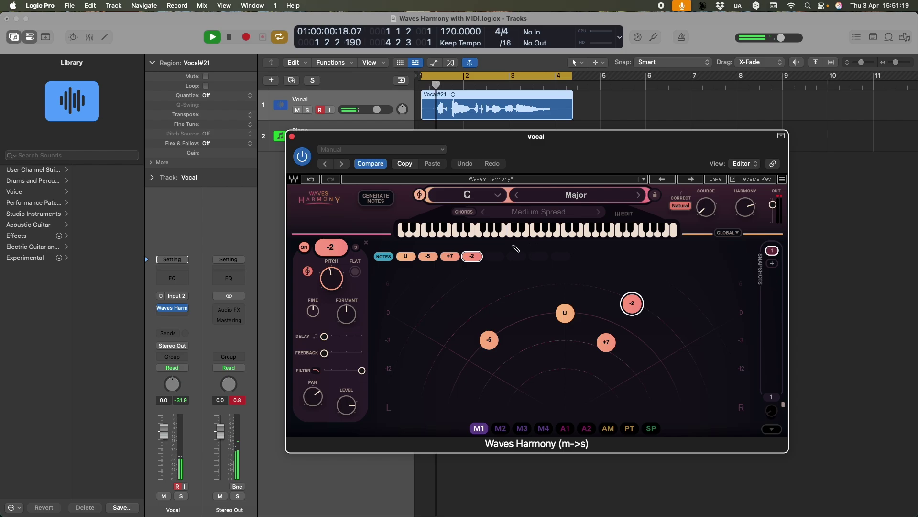
pyautogui.press('space')
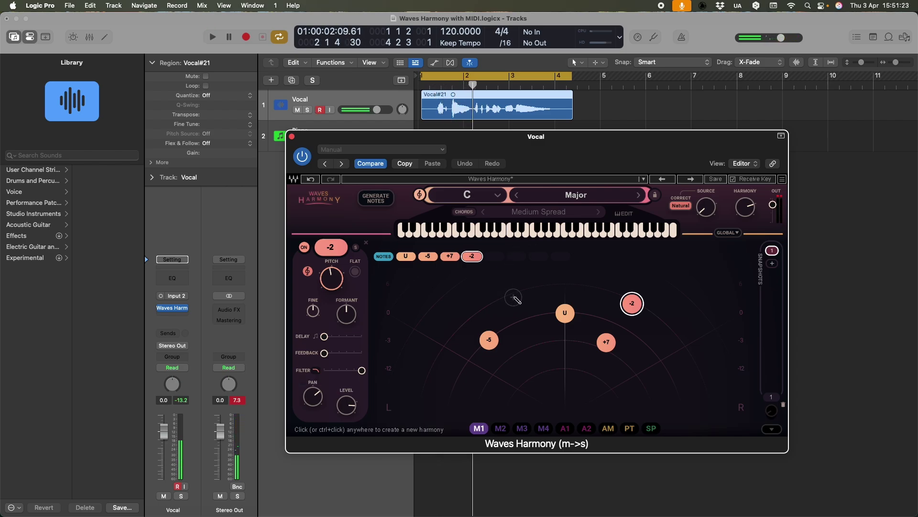
pyautogui.click(558, 214)
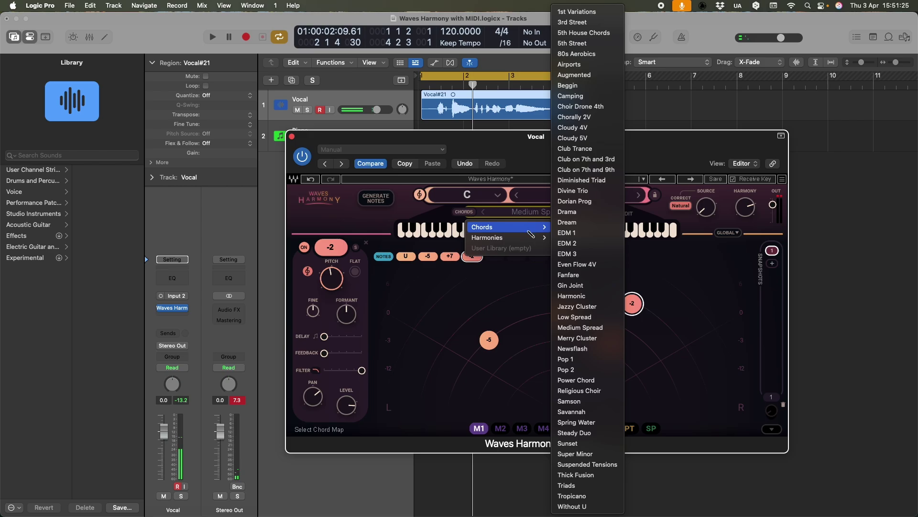
pyautogui.click(708, 266)
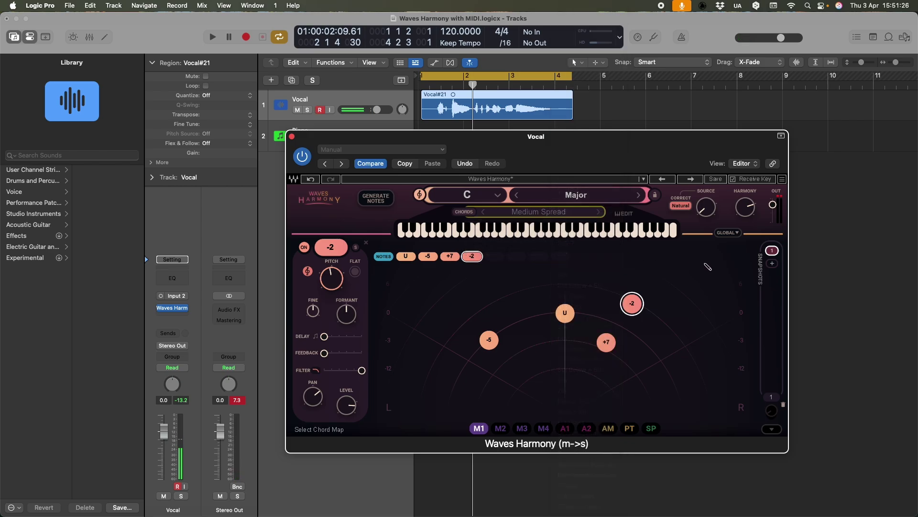
# Step: Close the Waves Harmony window and remove the plug-in from the Vocal channel
pyautogui.click(293, 138)
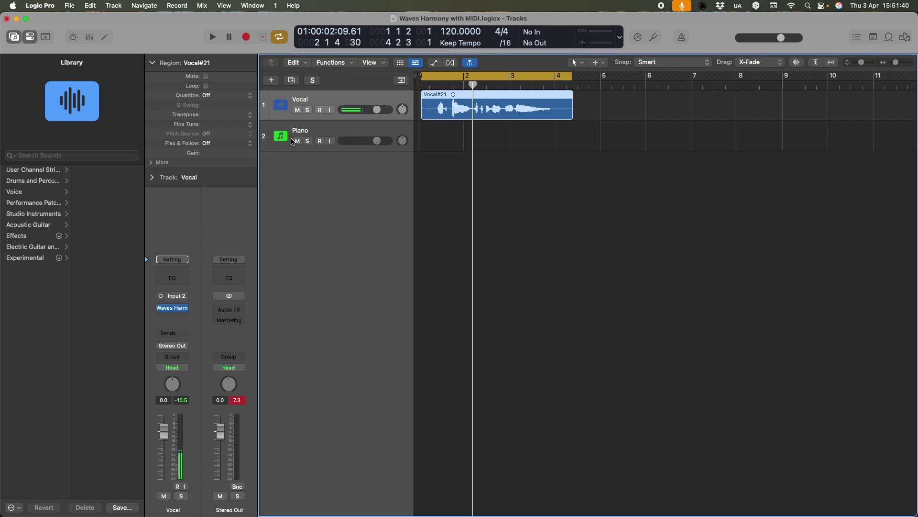
pyautogui.click(185, 309)
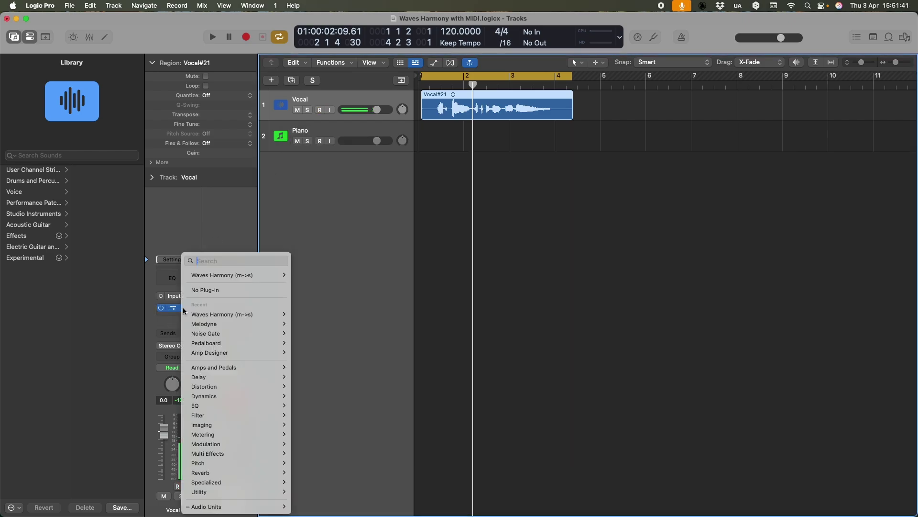
pyautogui.click(216, 290)
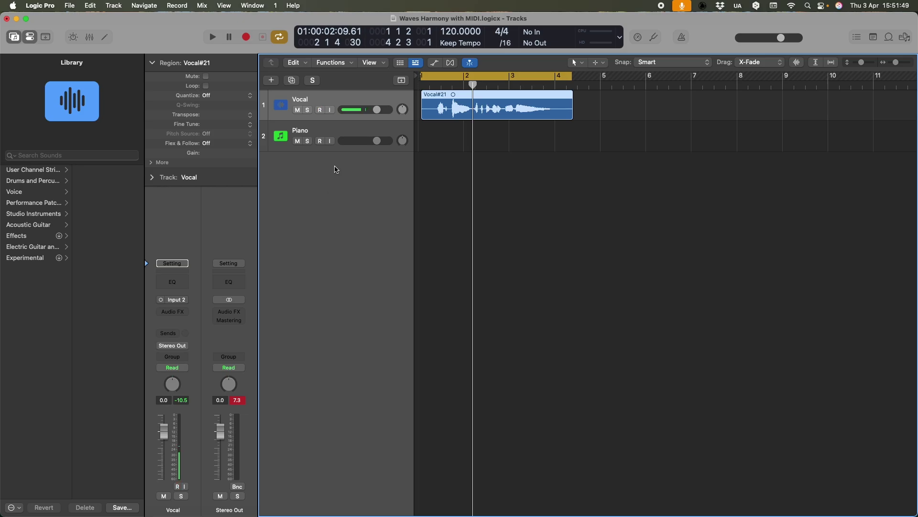
# Step: Create a software instrument track with Waves > Waves Harmony (m->s) > Stereo as its instrument
pyautogui.click(271, 80)
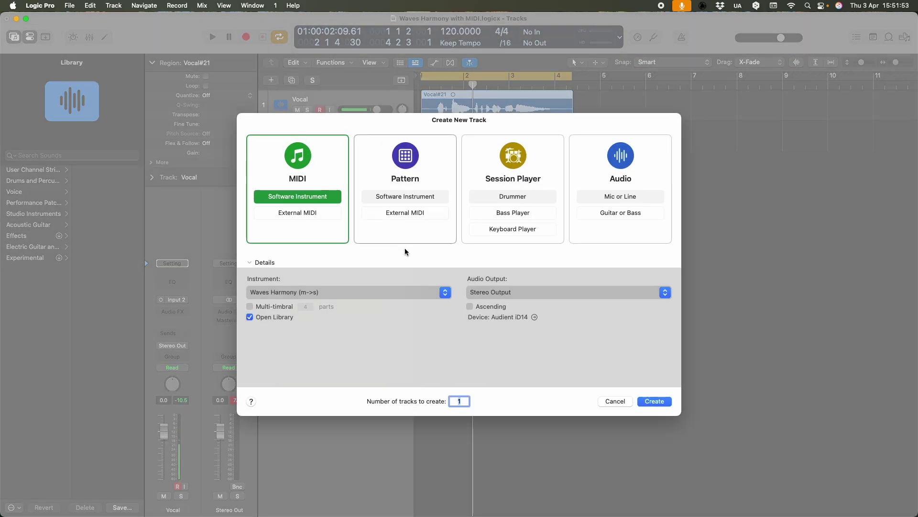
pyautogui.click(445, 293)
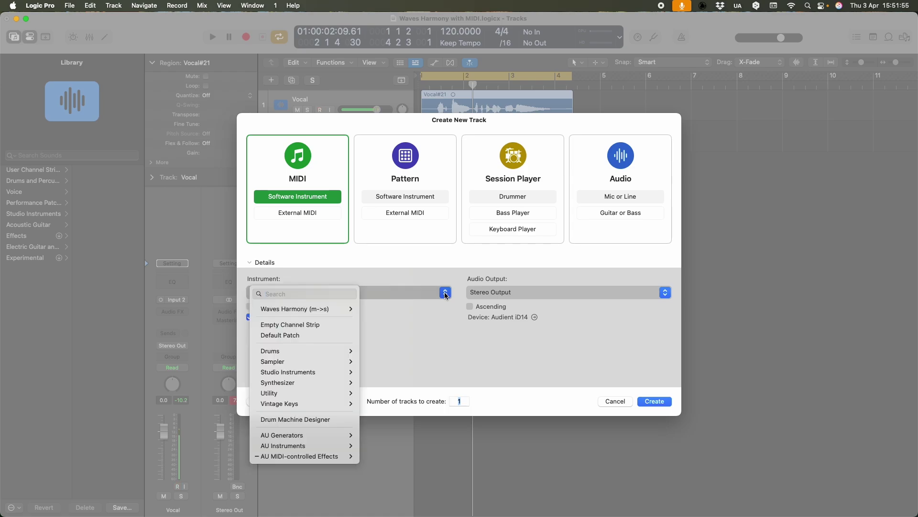
pyautogui.moveTo(313, 453)
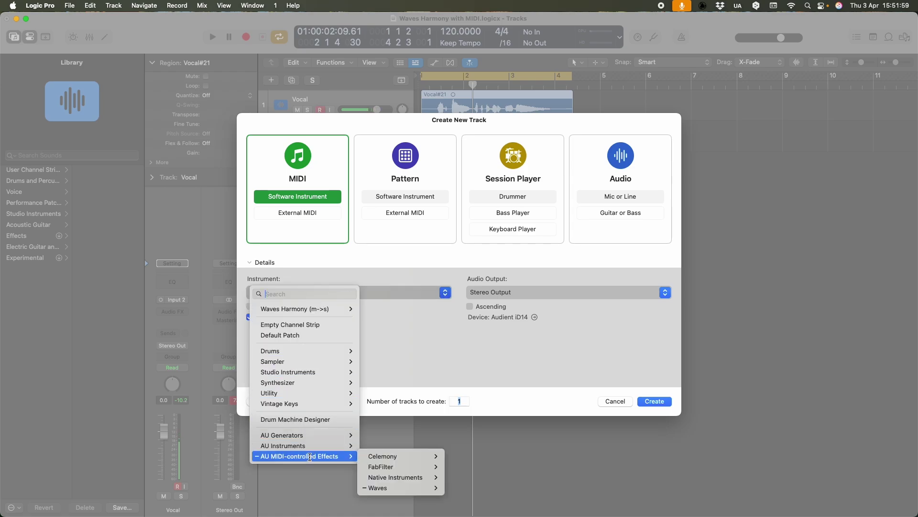
pyautogui.moveTo(412, 487)
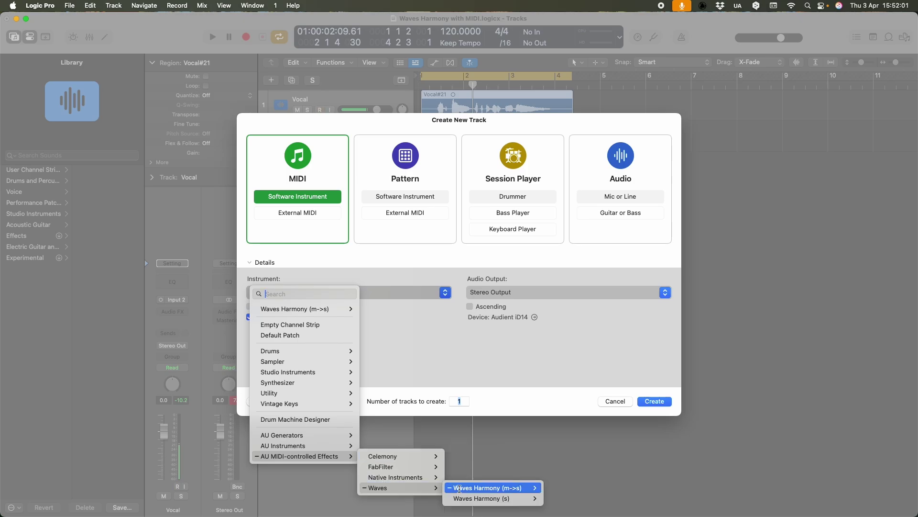
pyautogui.moveTo(527, 489)
pyautogui.click(557, 488)
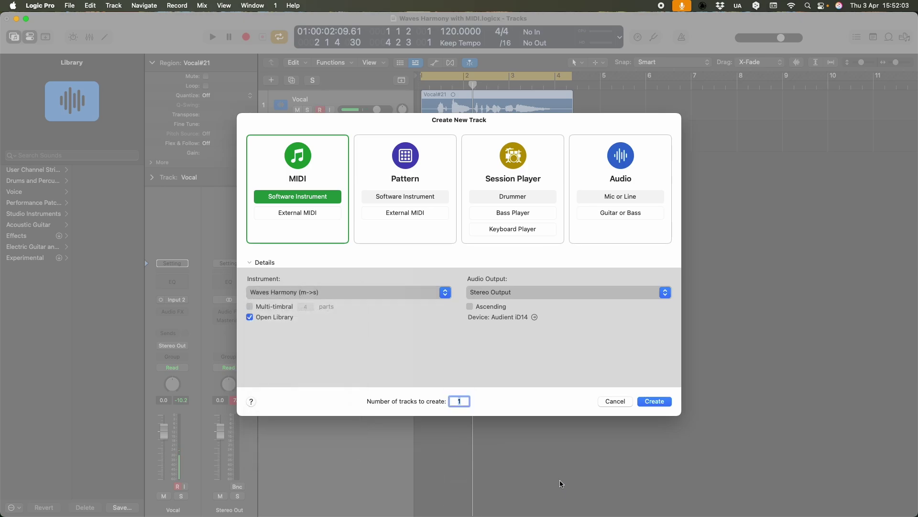
pyautogui.click(654, 401)
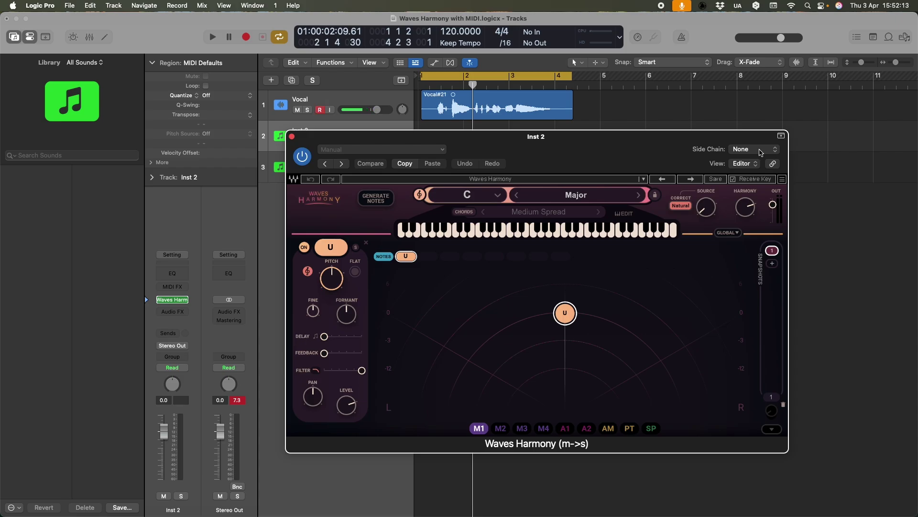
# Step: Set the Waves Harmony side chain to Audio > Vocal (Audio 1)
pyautogui.click(761, 150)
pyautogui.moveTo(824, 167)
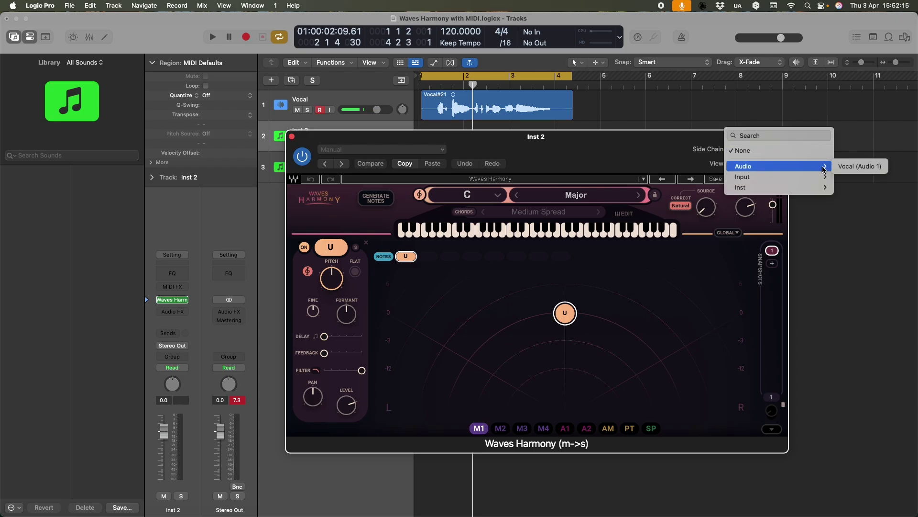
pyautogui.click(856, 166)
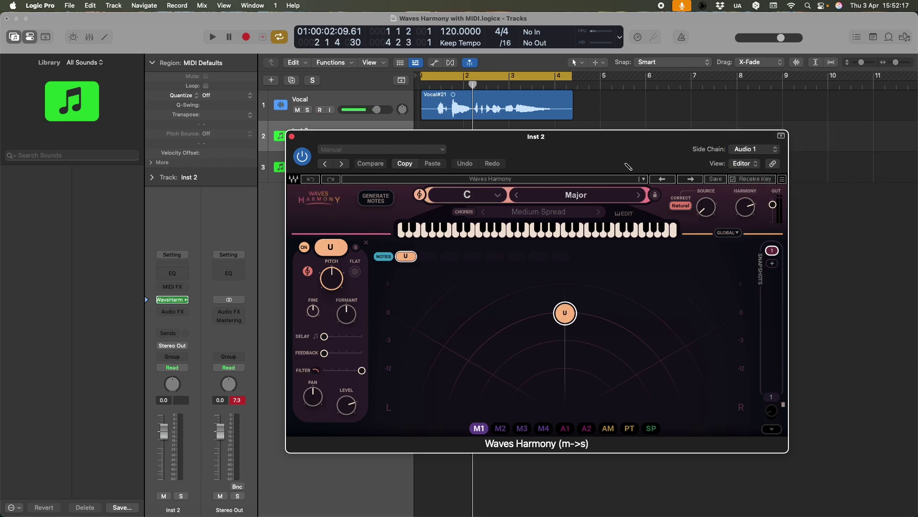
pyautogui.moveTo(473, 143); pyautogui.dragTo(462, 205)
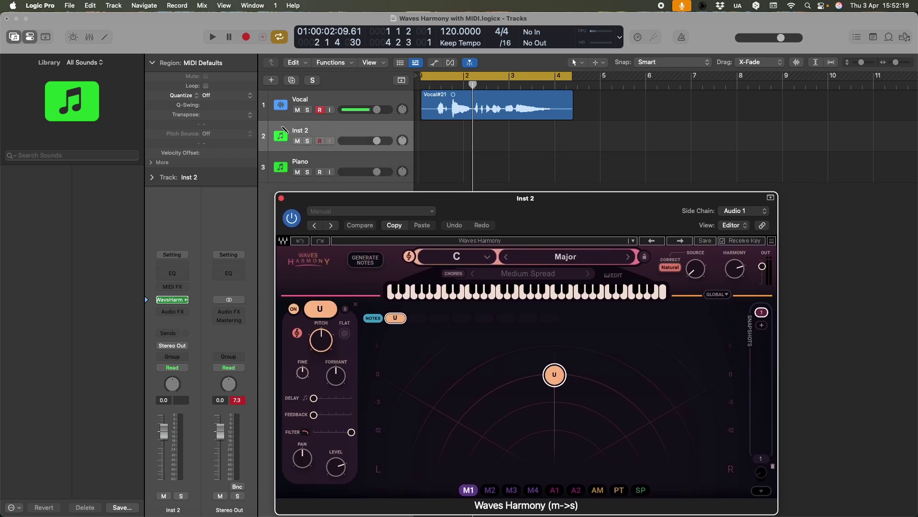
# Step: Rename the Inst 2 track to Waves and reposition the plugin window
pyautogui.click(421, 148)
pyautogui.write('Waves')
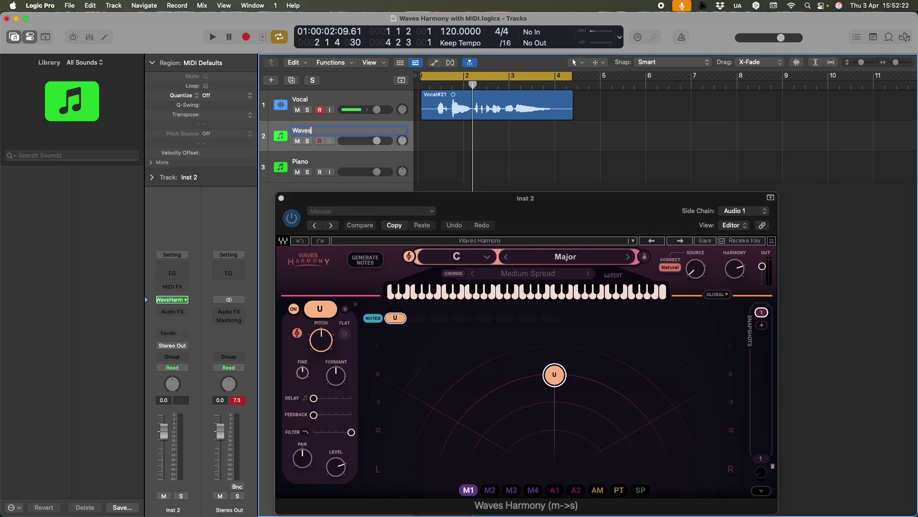
pyautogui.press('Return')
pyautogui.moveTo(488, 213); pyautogui.dragTo(450, 189)
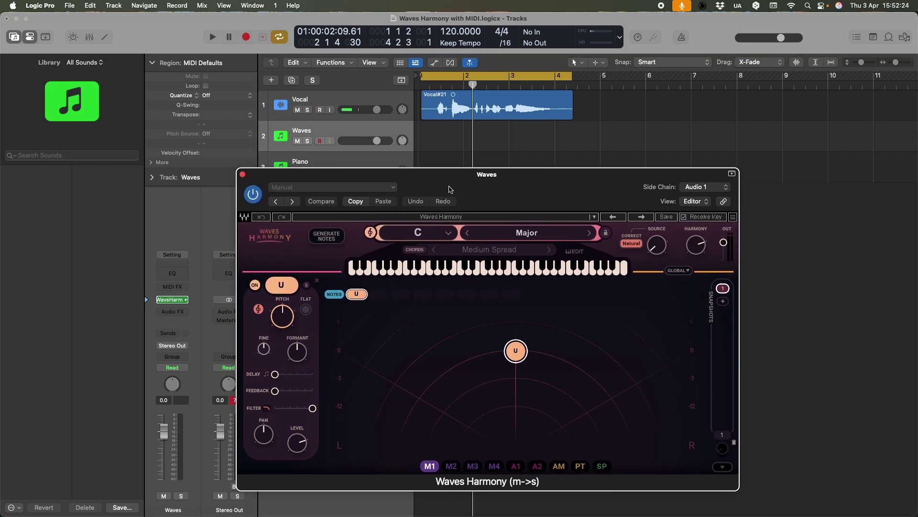
# Step: Change the Waves Harmony scale from Major to Chromatic and start playback
pyautogui.click(533, 235)
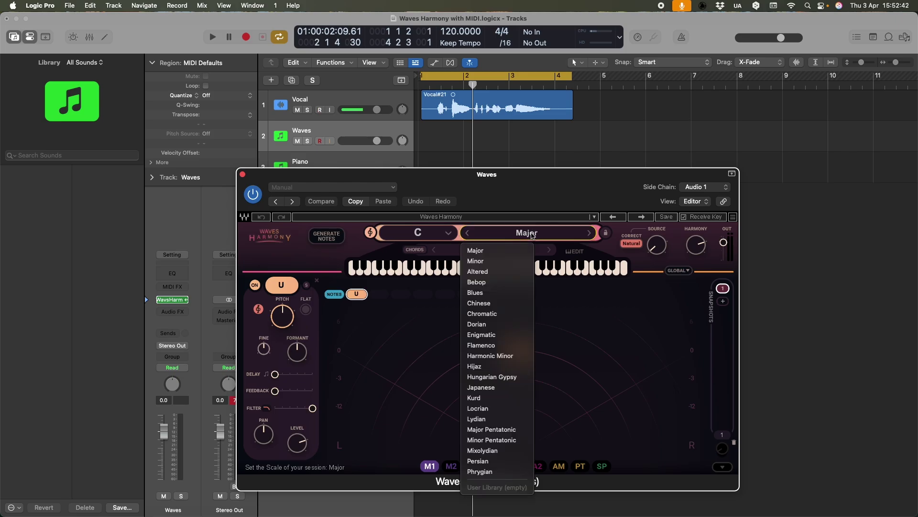
pyautogui.click(503, 313)
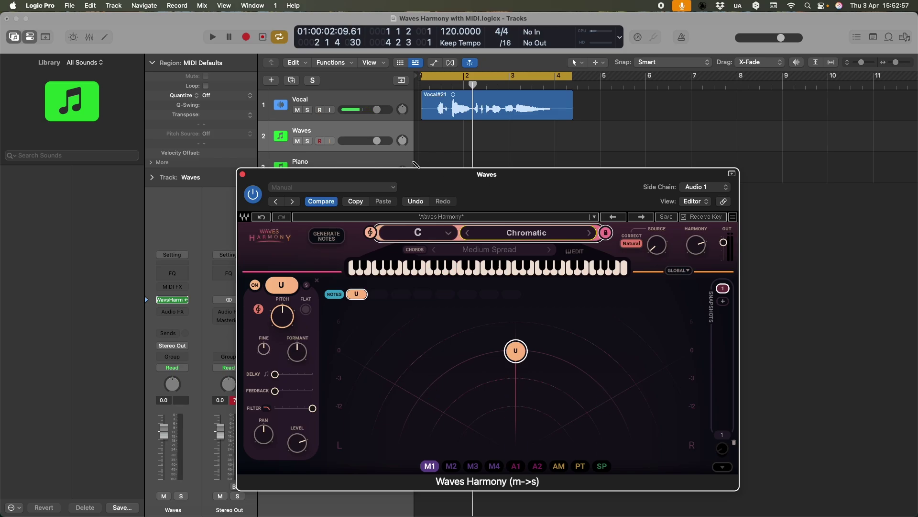
pyautogui.press('space')
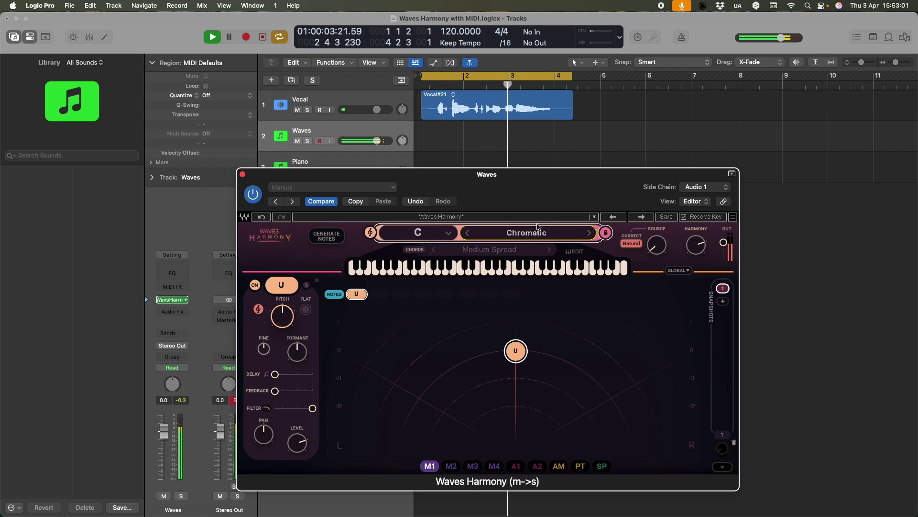
pyautogui.press('space')
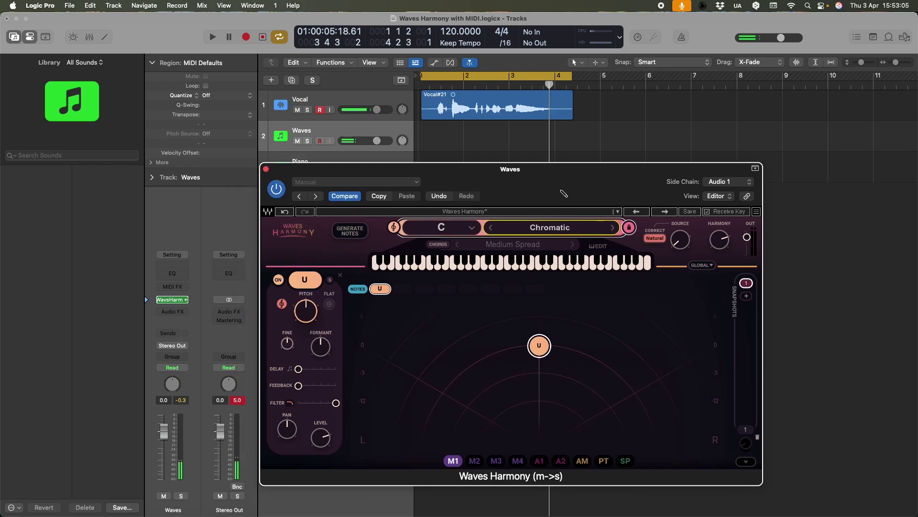
pyautogui.moveTo(534, 202); pyautogui.dragTo(592, 201)
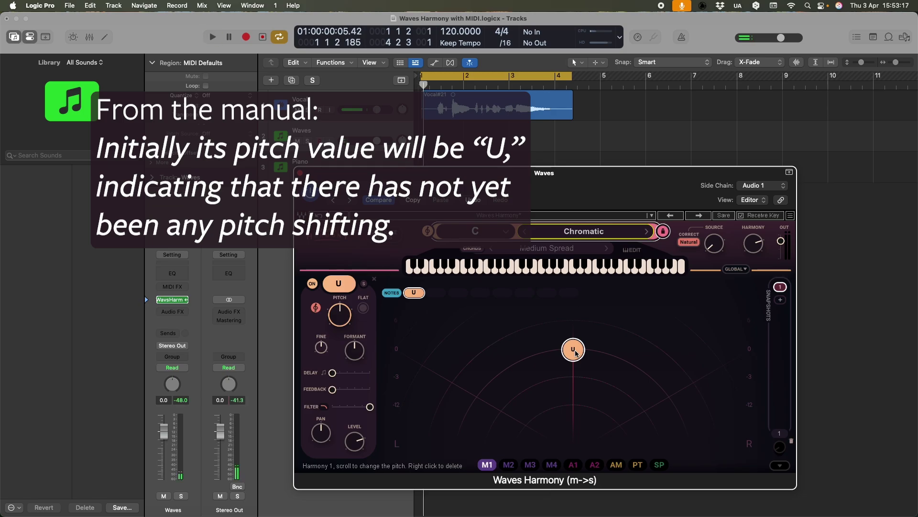
pyautogui.press('space')
pyautogui.press('space')
pyautogui.press('space')
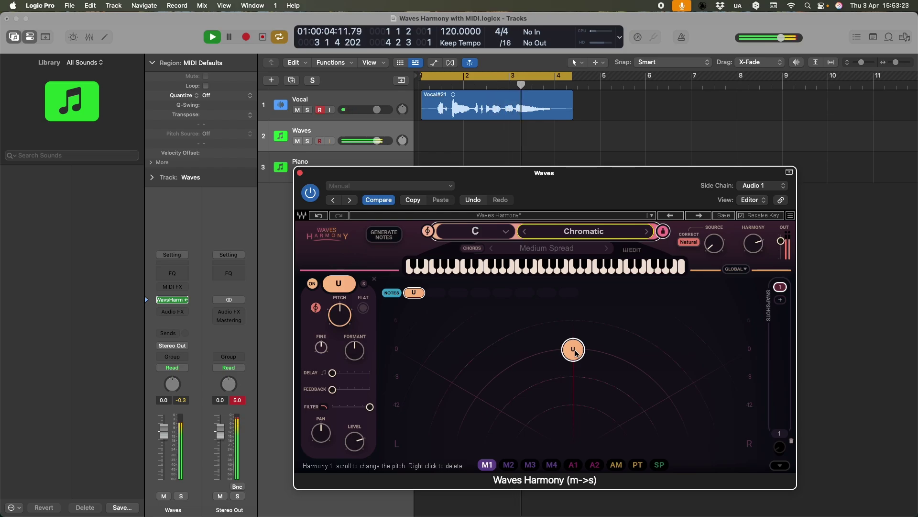
# Step: Stop playback, drag the first harmony voice down, and slightly adjust its level
pyautogui.press('space')
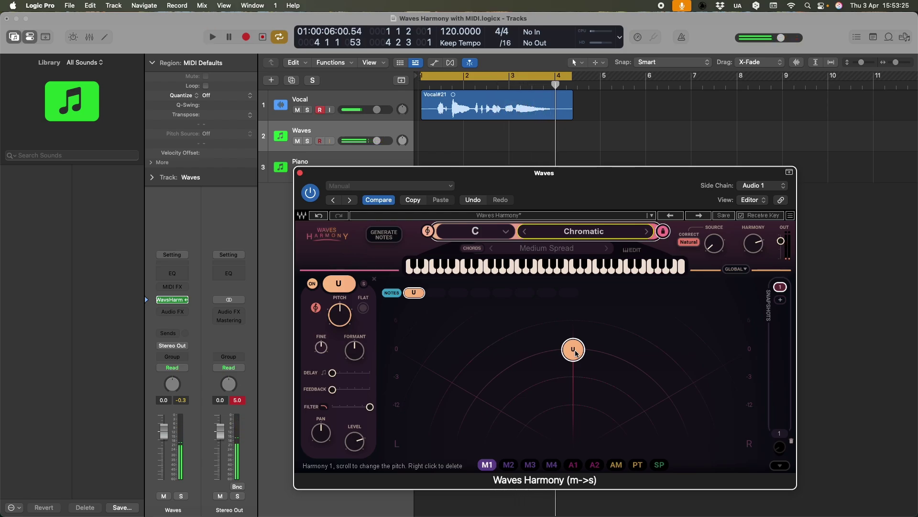
pyautogui.moveTo(575, 353); pyautogui.dragTo(575, 515)
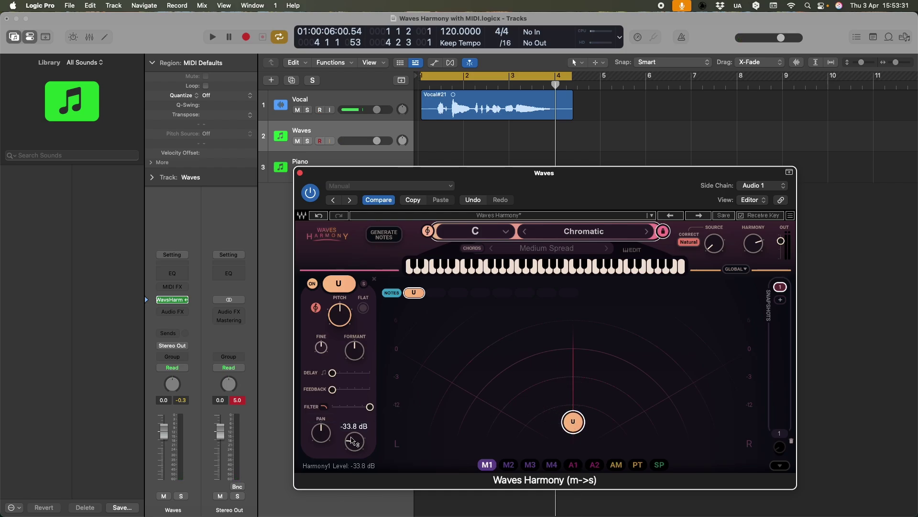
pyautogui.moveTo(351, 441); pyautogui.dragTo(350, 439)
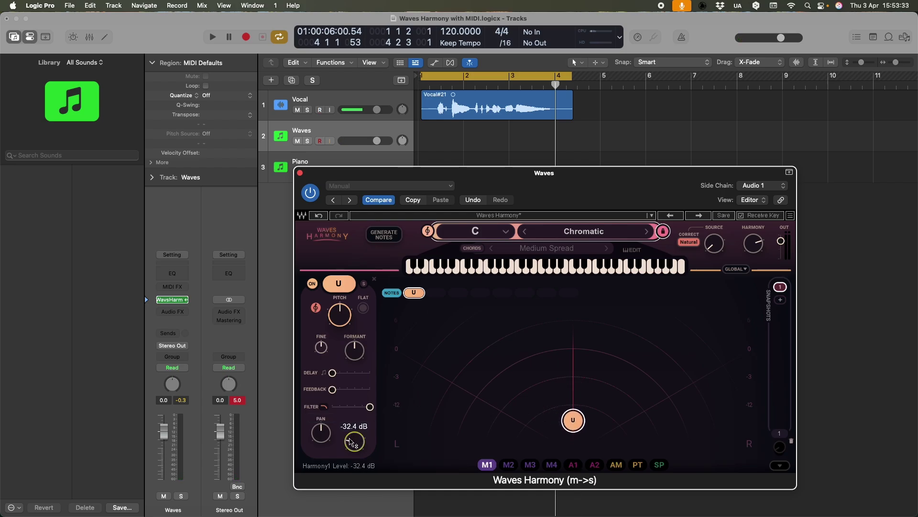
# Step: Toggle Harmony 1 off and back on around a short playback, then switch it off
pyautogui.click(312, 283)
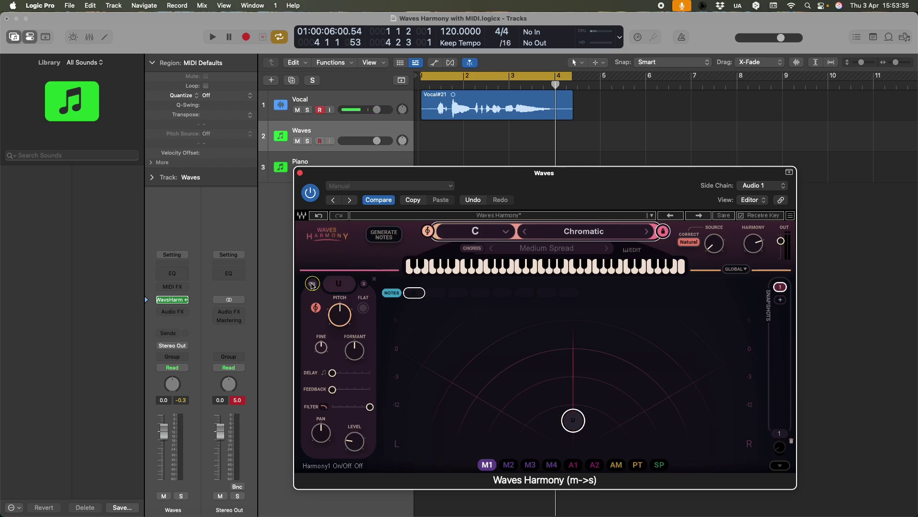
pyautogui.press('space')
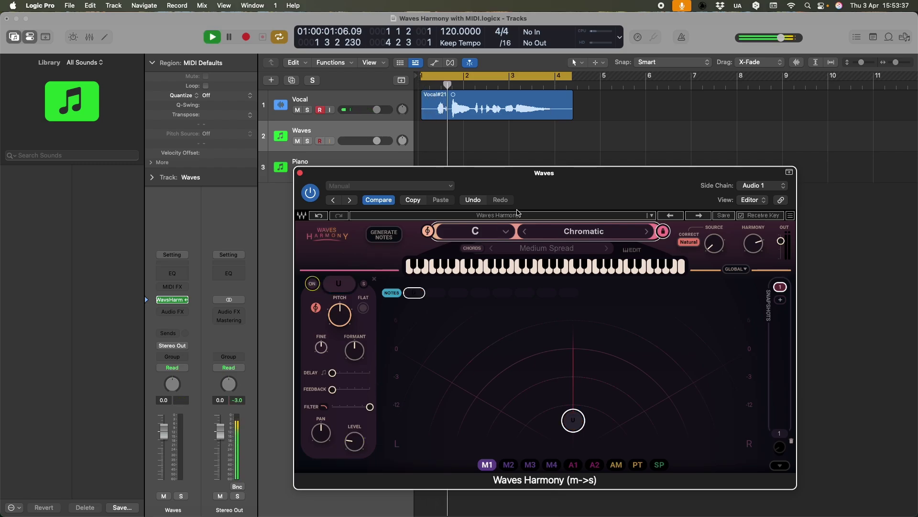
pyautogui.press('space')
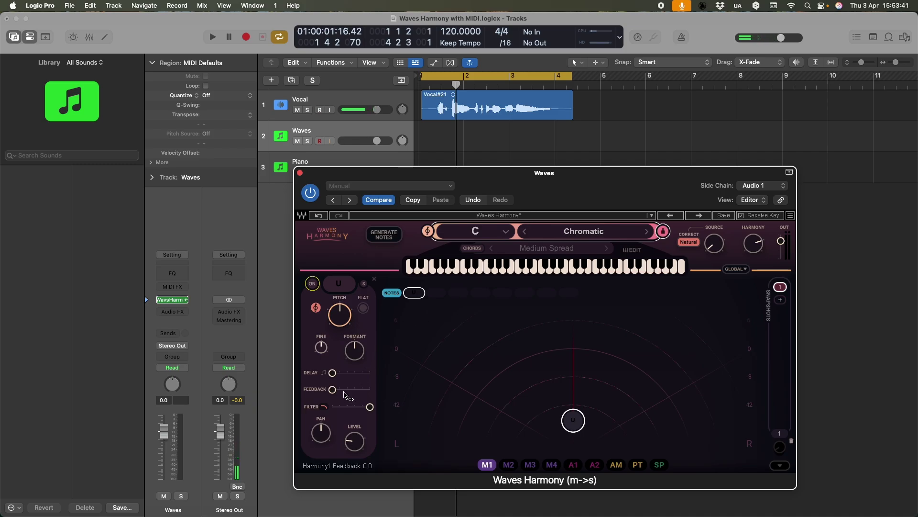
pyautogui.click(312, 283)
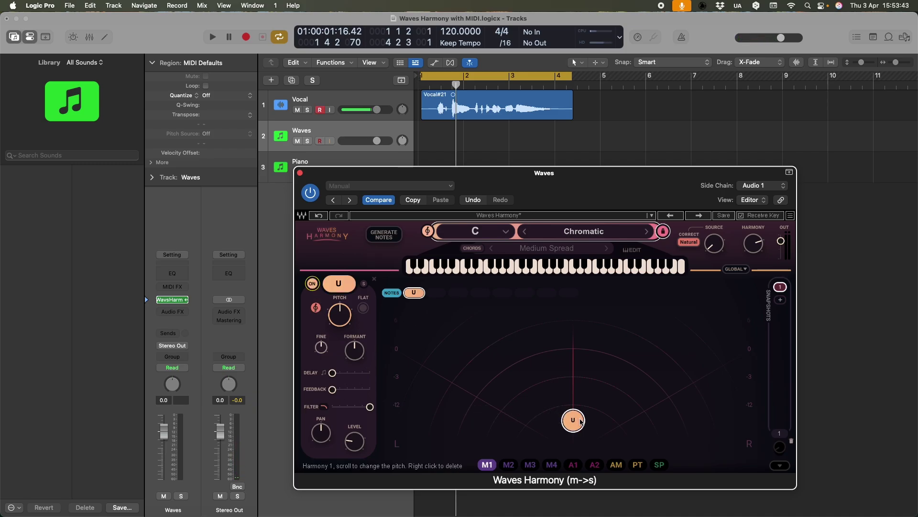
pyautogui.moveTo(581, 421); pyautogui.dragTo(576, 411)
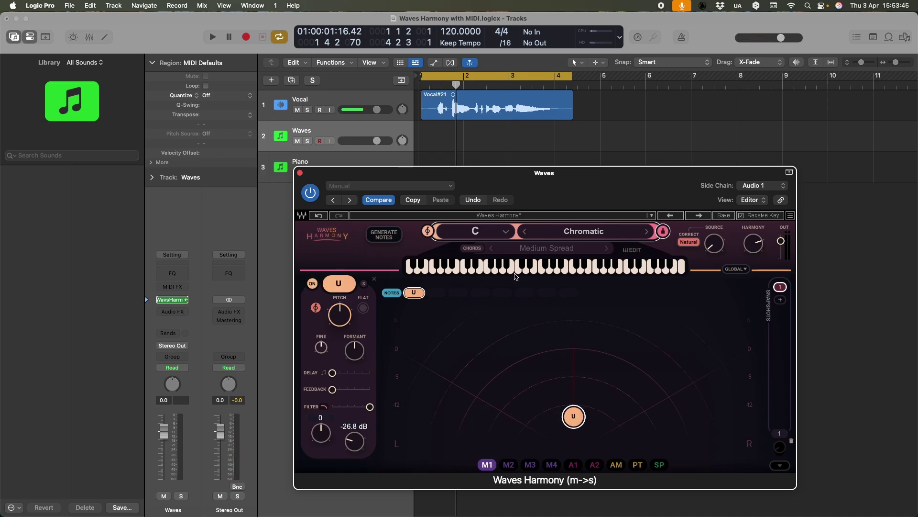
pyautogui.moveTo(580, 179); pyautogui.dragTo(586, 164)
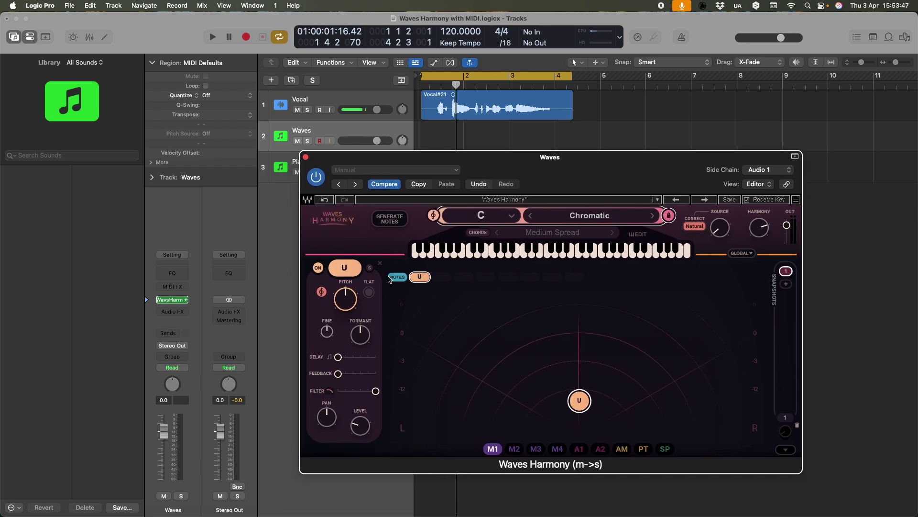
pyautogui.click(318, 269)
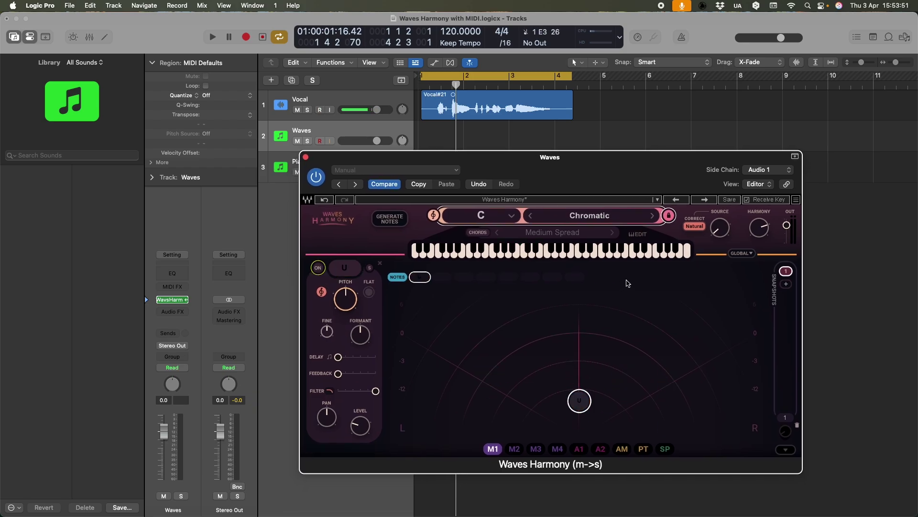
pyautogui.press('space')
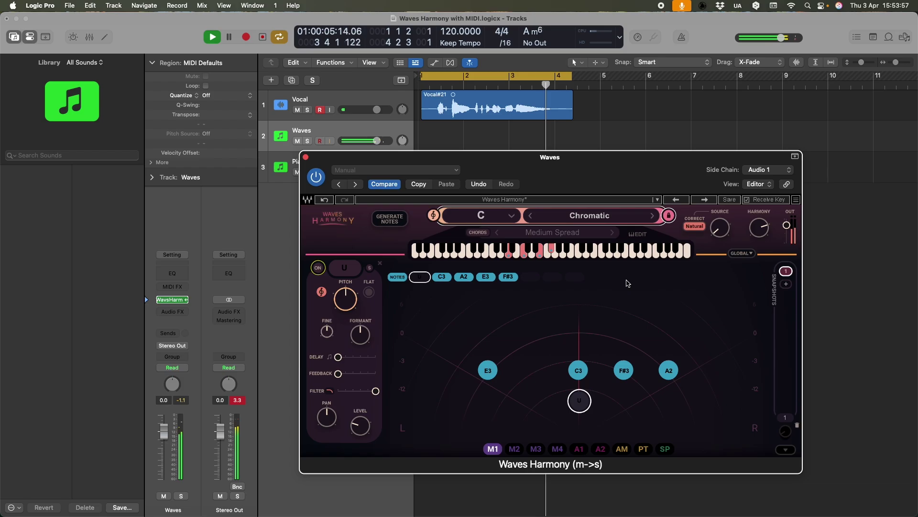
pyautogui.press('space')
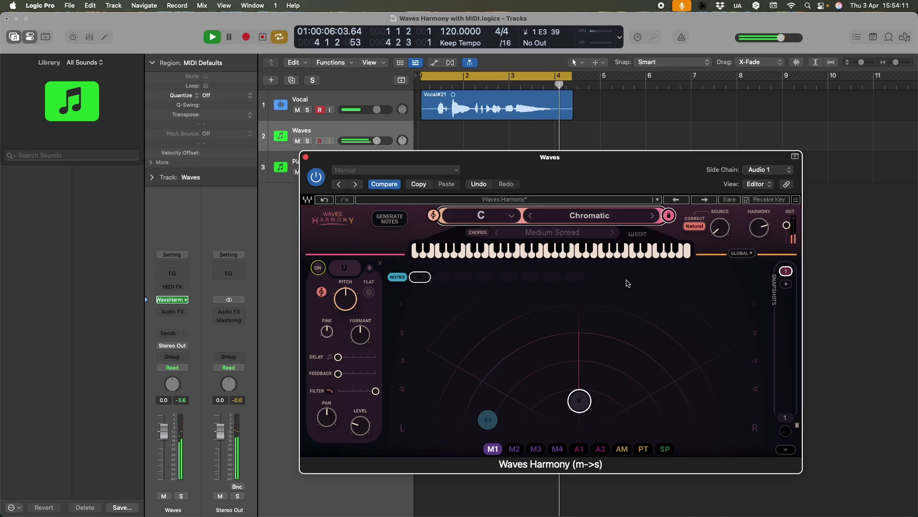
pyautogui.press('space')
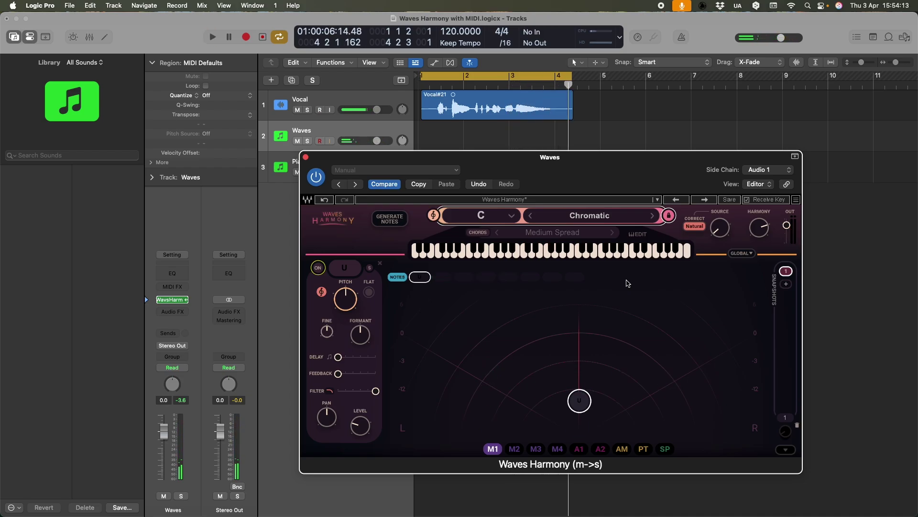
# Step: Record a chord region on the Waves track across bars 1 to 4, then close the Waves Harmony window
pyautogui.click(321, 102)
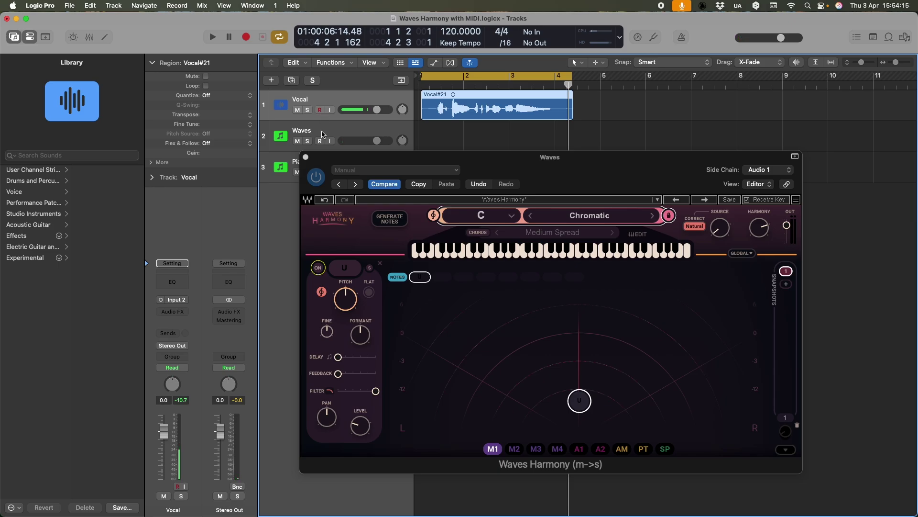
pyautogui.click(360, 134)
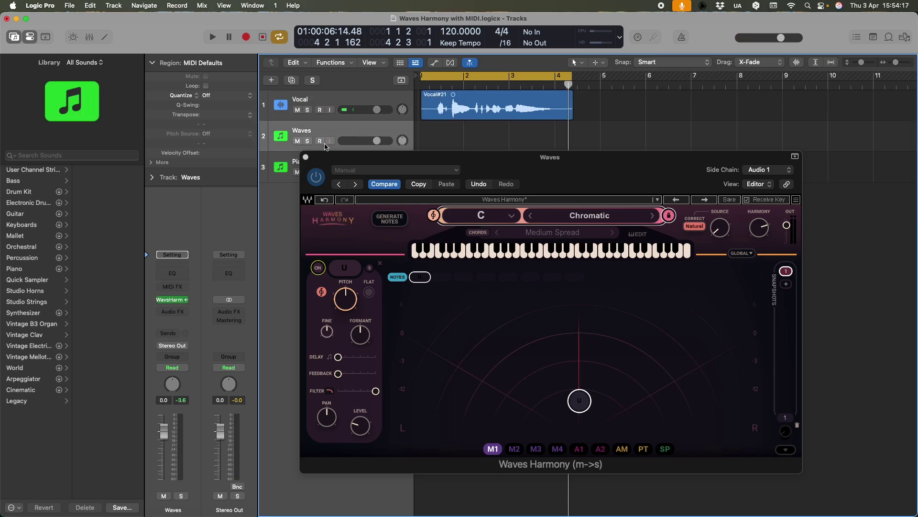
pyautogui.press('r')
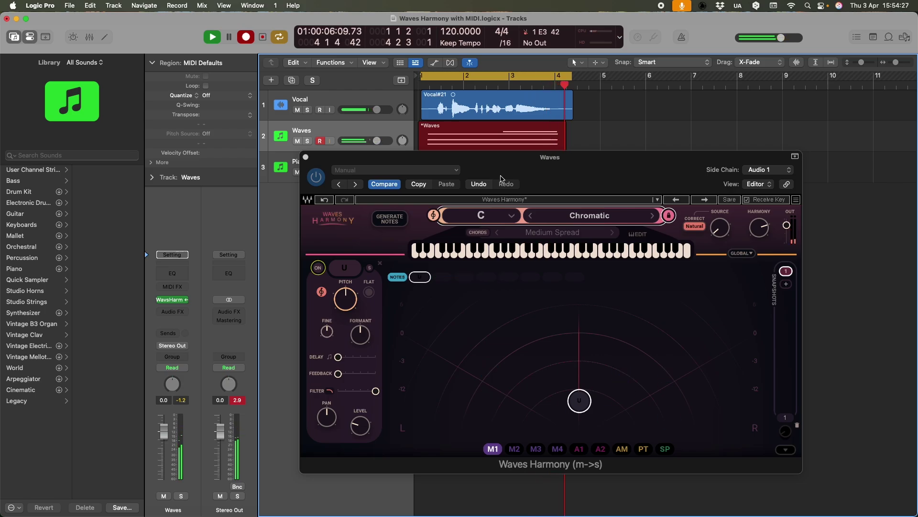
pyautogui.press('space')
pyautogui.click(307, 157)
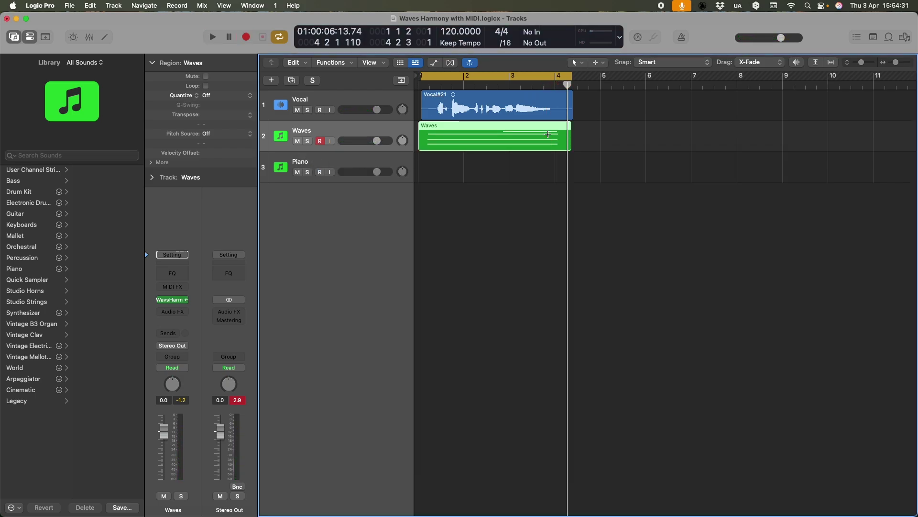
# Step: Open the Waves region in the Piano Roll and zoom to frame its four chord notes
pyautogui.press('super+4')
pyautogui.press('super+Left')
pyautogui.press('super+Left')
pyautogui.press('super+Left')
pyautogui.press('super+Left')
pyautogui.press('super+Left')
pyautogui.press('super+Left')
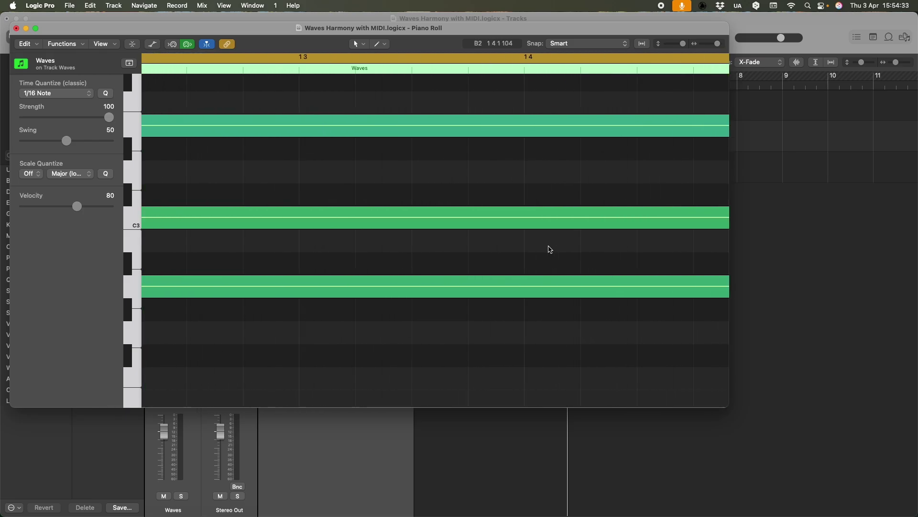
pyautogui.keyDown('ctrl'); pyautogui.keyDown('alt'); pyautogui.click(548, 246); pyautogui.keyUp('alt'); pyautogui.keyUp('ctrl')
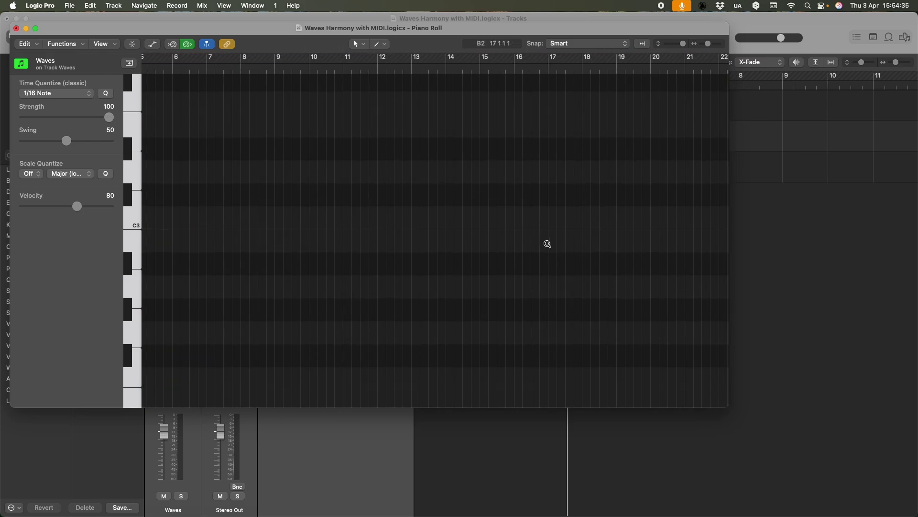
pyautogui.press('super+Up')
pyautogui.press('super+Up')
pyautogui.press('super+Up')
pyautogui.press('super+Up')
pyautogui.hscroll(-5, 566, 252)
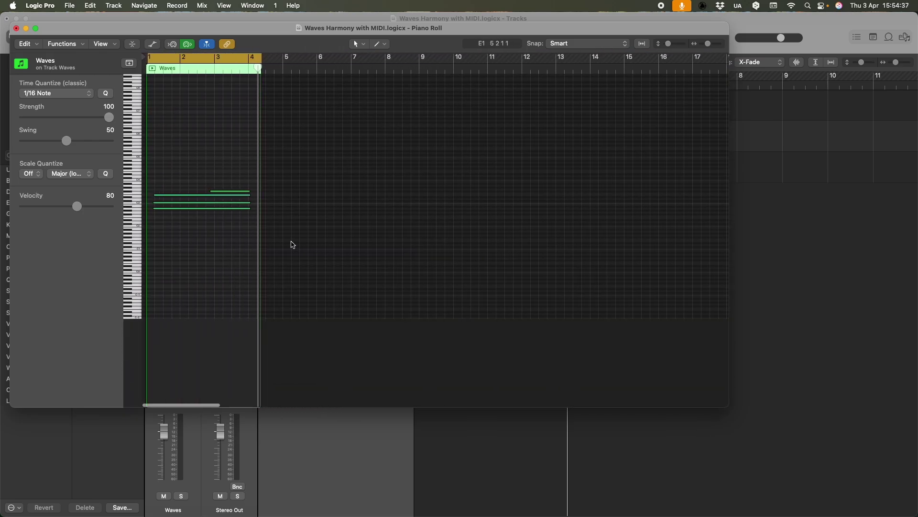
pyautogui.press('super+Left')
pyautogui.press('super+Left')
pyautogui.press('super+Left')
pyautogui.press('super+Left')
pyautogui.press('super+Right')
pyautogui.press('super+Right')
pyautogui.press('super+Right')
pyautogui.press('super+Right')
pyautogui.press('super+Right')
pyautogui.press('super+Right')
pyautogui.press('super+Right')
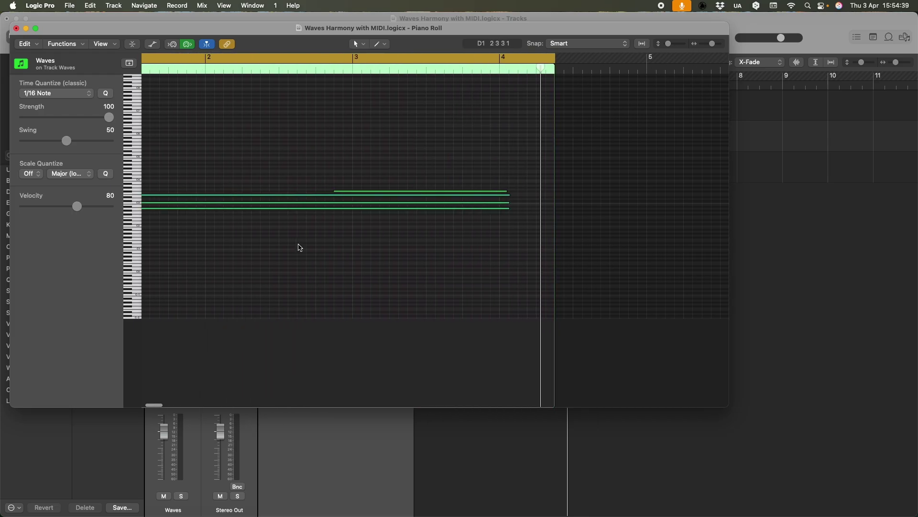
pyautogui.press('super+Down')
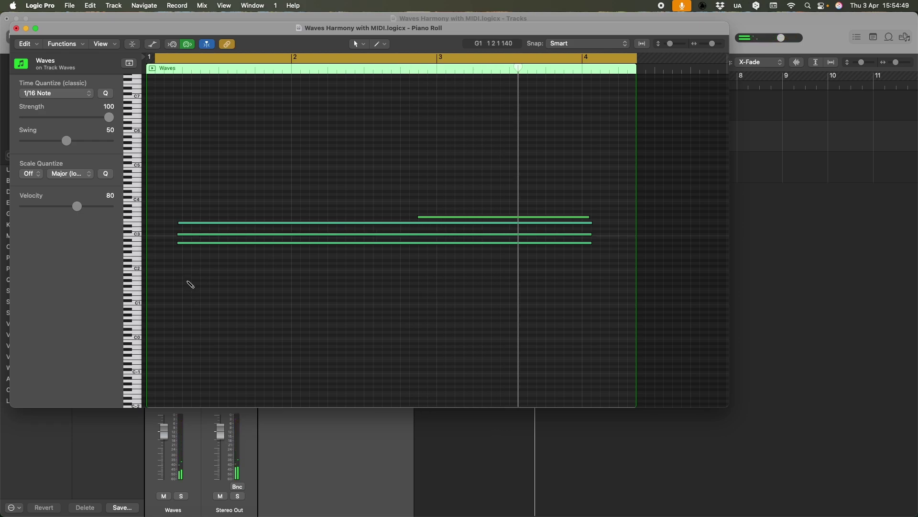
# Step: Draw a G#1 bass note ending near bar 2 and Option-drag a later copy to F#1
pyautogui.click(185, 278)
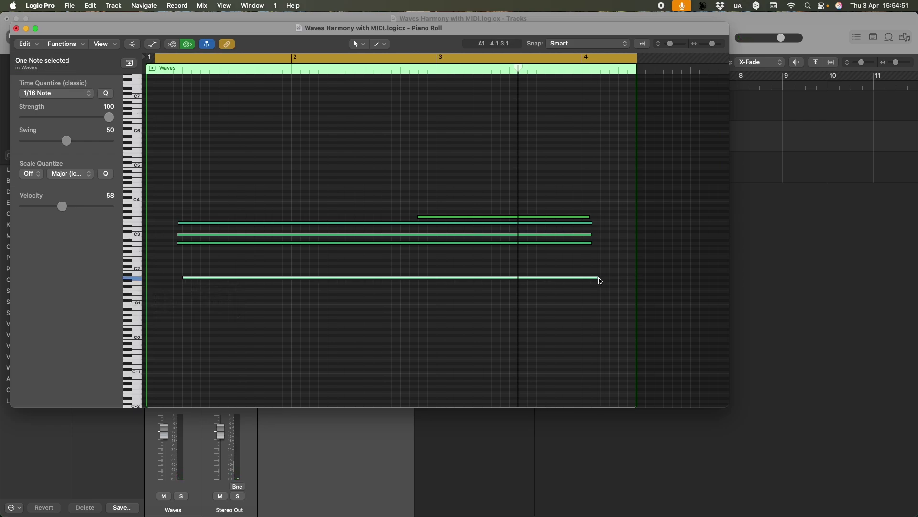
pyautogui.moveTo(596, 277); pyautogui.dragTo(322, 291)
pyautogui.press('space')
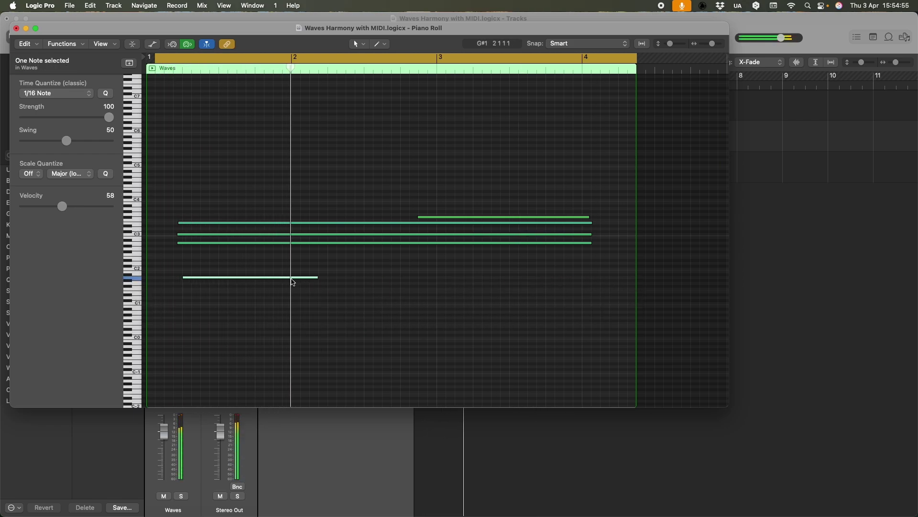
pyautogui.moveTo(289, 280); pyautogui.dragTo(433, 290)
pyautogui.hotkey('alt', 'Up')
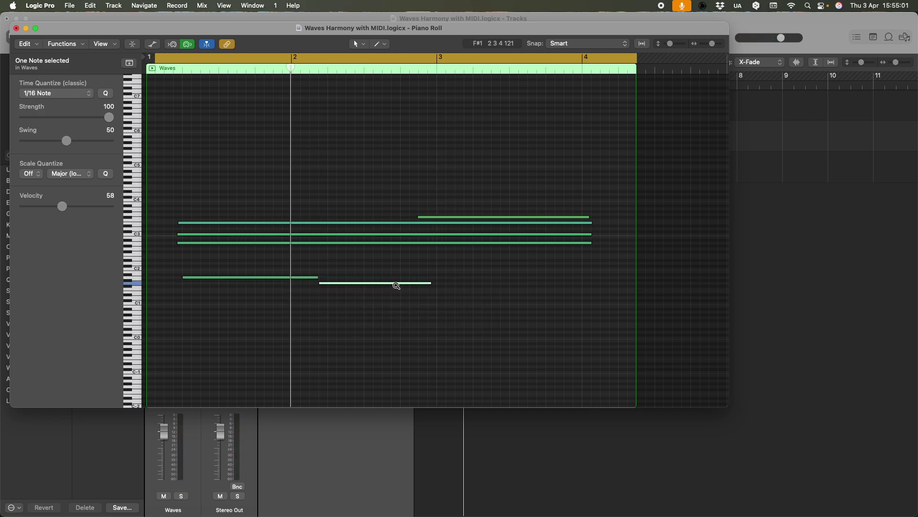
pyautogui.hscroll(1, 401, 287)
pyautogui.moveTo(443, 293); pyautogui.dragTo(445, 294)
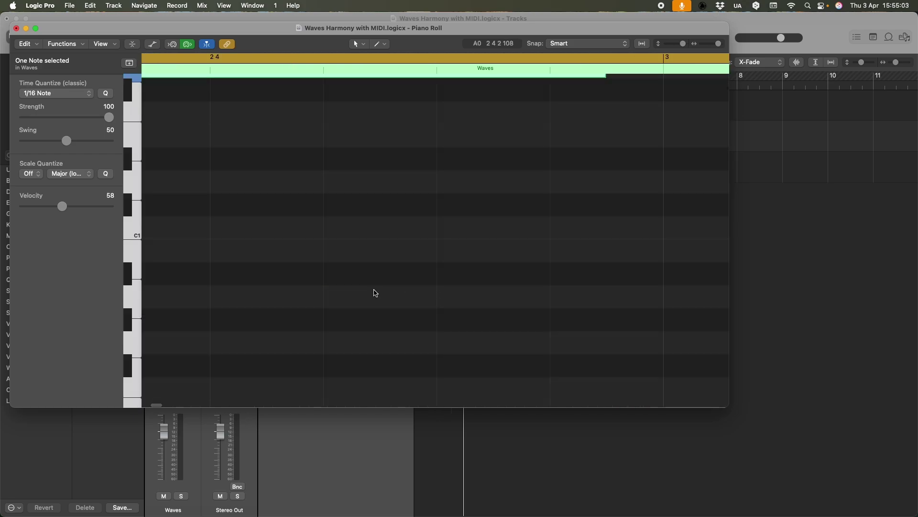
pyautogui.keyDown('ctrl'); pyautogui.keyDown('alt'); pyautogui.click(381, 290); pyautogui.keyUp('alt'); pyautogui.keyUp('ctrl')
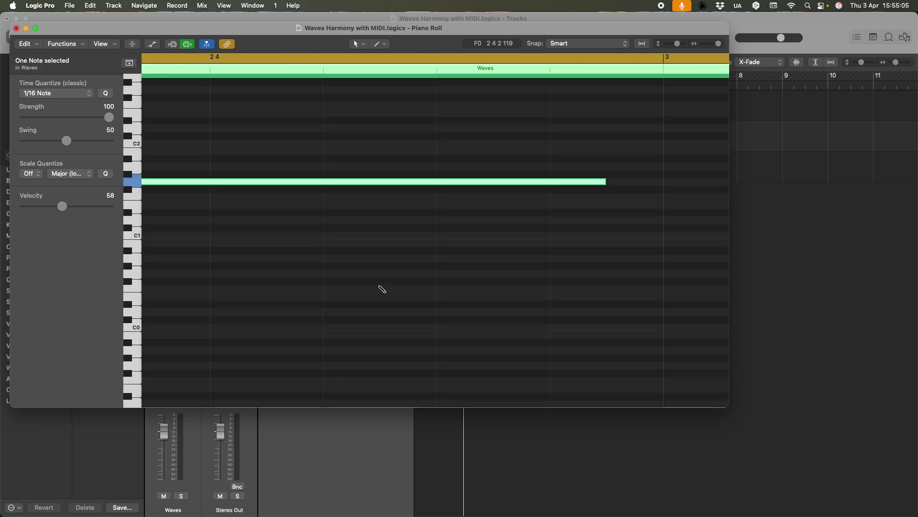
pyautogui.hscroll(-10, 380, 288)
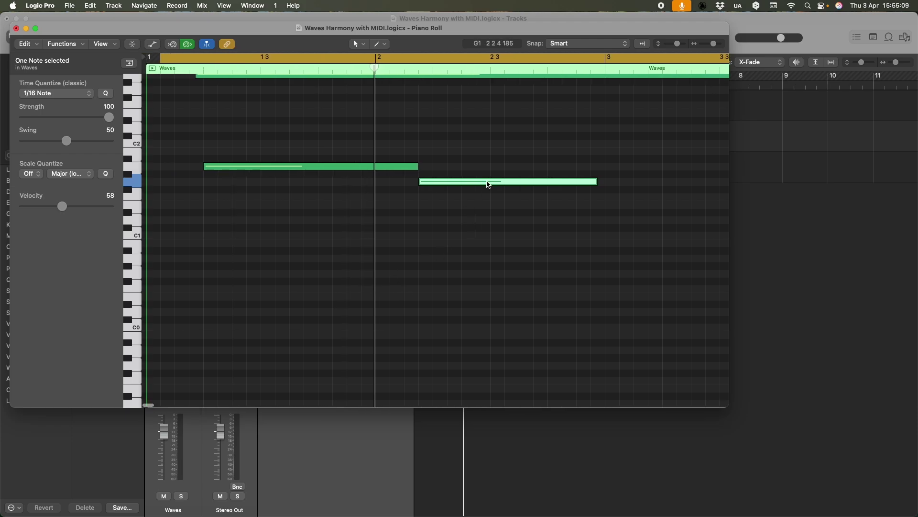
# Step: Add a C#1 copy, play the bass line, and extend the last note to bar 4
pyautogui.moveTo(488, 184); pyautogui.dragTo(681, 226)
pyautogui.press('z')
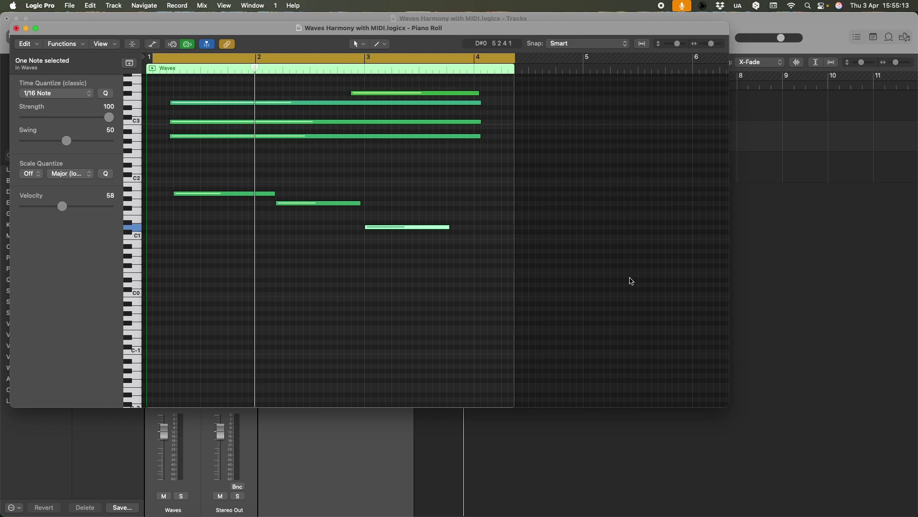
pyautogui.press('space')
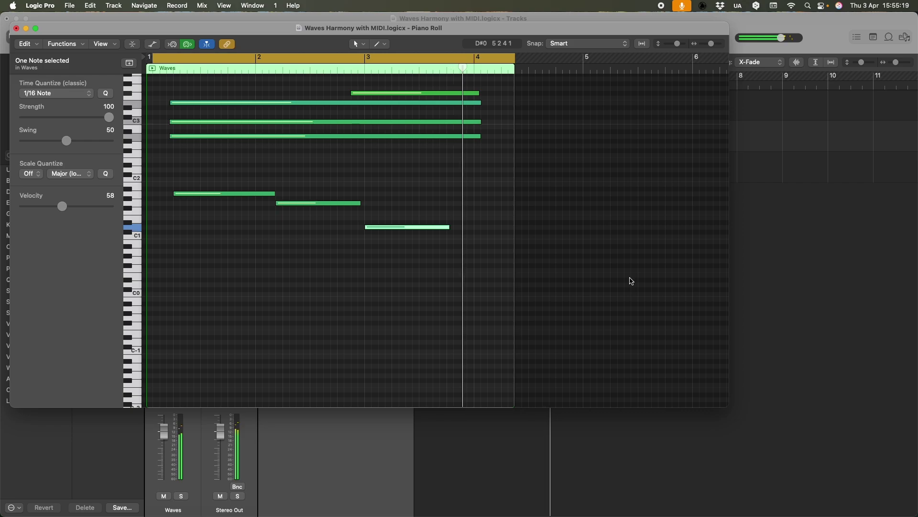
pyautogui.moveTo(450, 226); pyautogui.dragTo(481, 227)
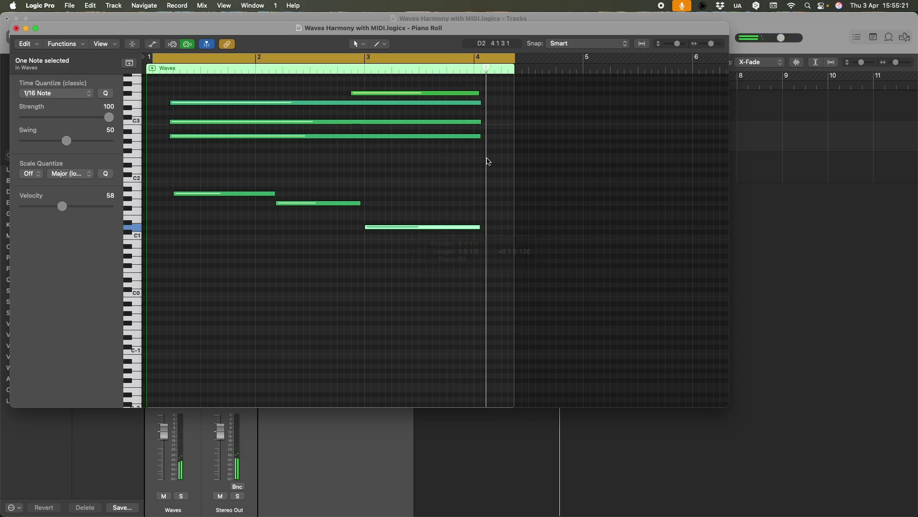
pyautogui.scroll(1, 421, 100)
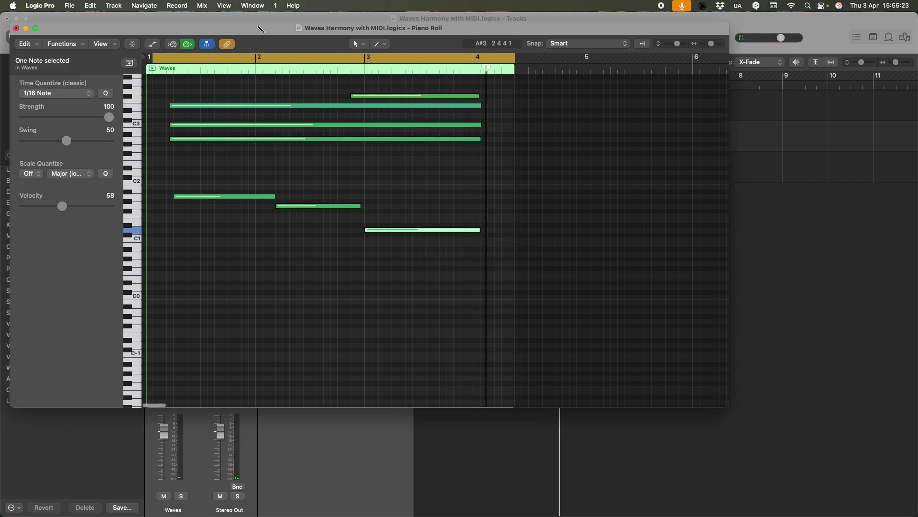
pyautogui.moveTo(258, 30); pyautogui.dragTo(408, 98)
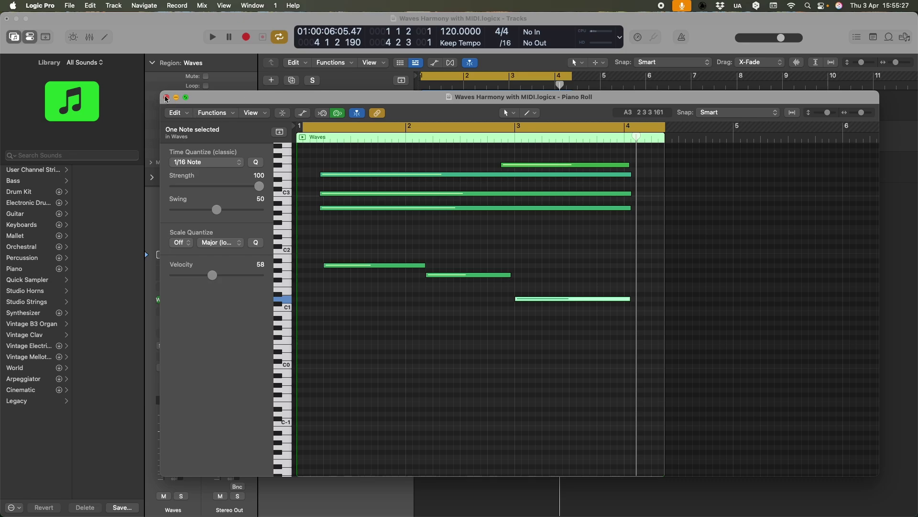
# Step: Copy the top F#3 chord note up to B3 at bar 1 and extend it to bar 4
pyautogui.scroll(5, 483, 207)
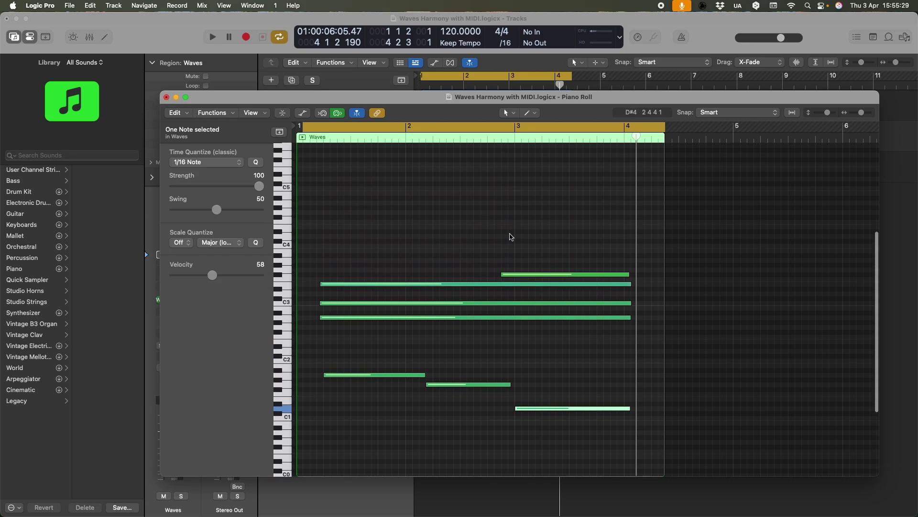
pyautogui.click(521, 276)
pyautogui.moveTo(521, 279); pyautogui.dragTo(346, 252)
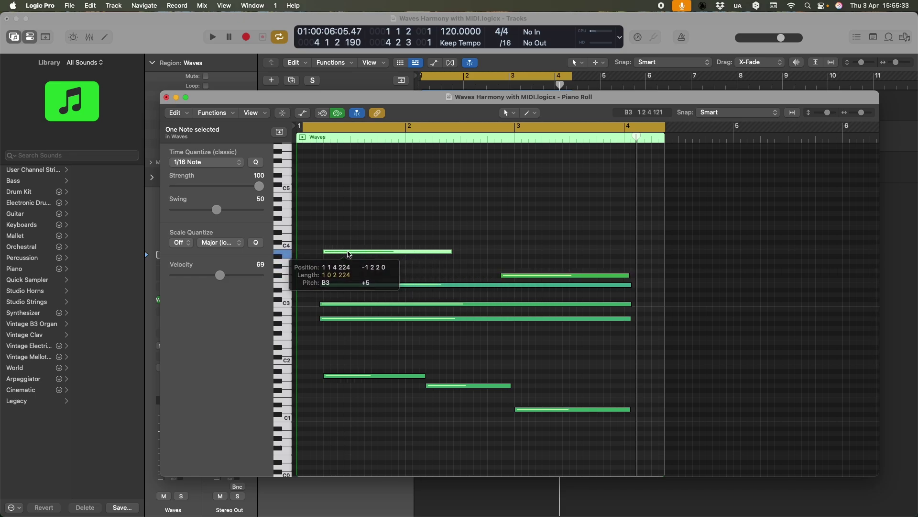
pyautogui.moveTo(451, 252); pyautogui.dragTo(634, 255)
# Step: Play back the new B3 harmony, then close the Piano Roll
pyautogui.press('space')
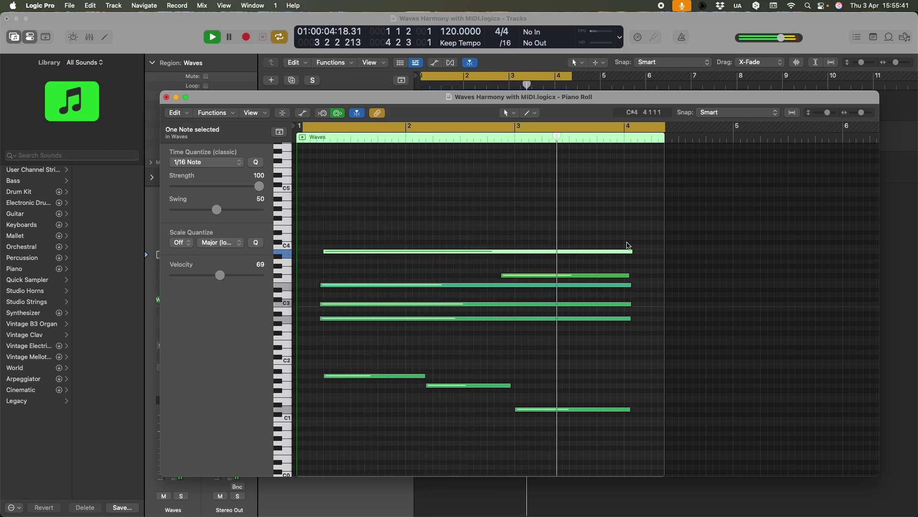
pyautogui.press('space')
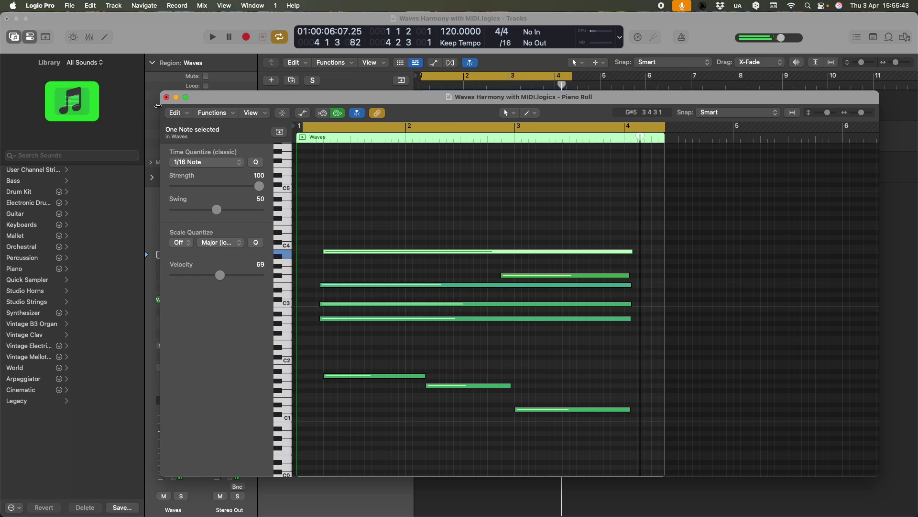
pyautogui.click(167, 97)
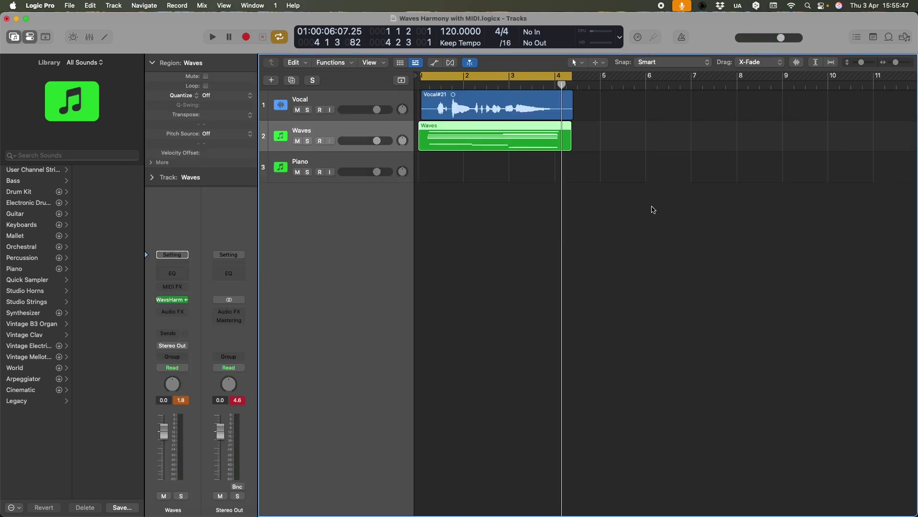
# Step: Deselect the Waves region and record-enable the Waves track
pyautogui.click(652, 207)
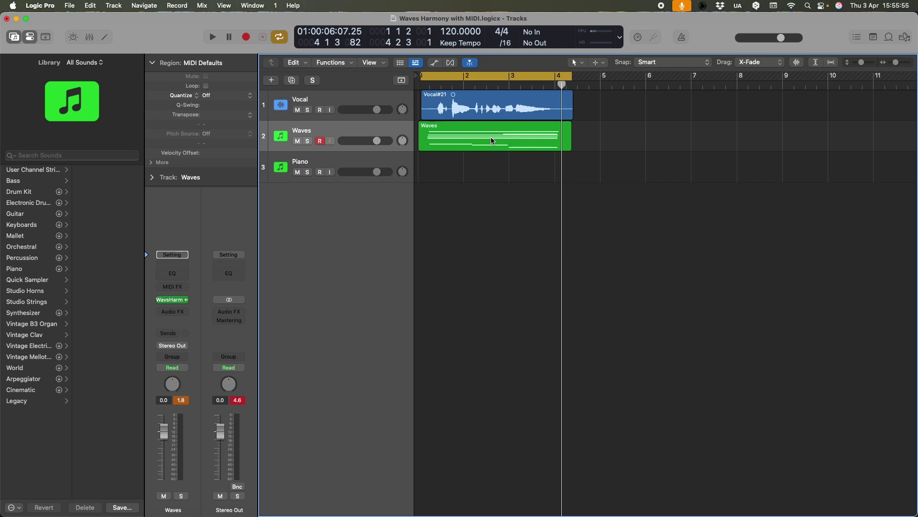
pyautogui.hotkey('ctrl', 'alt', 'r')
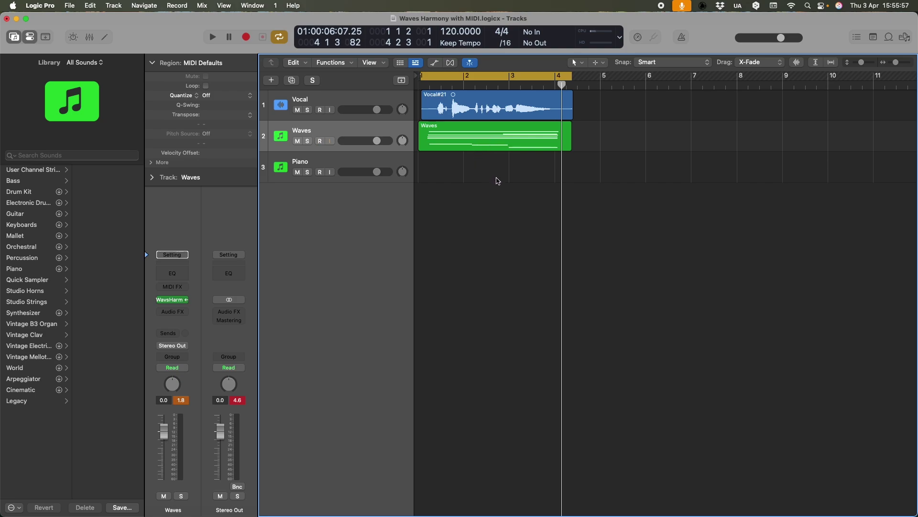